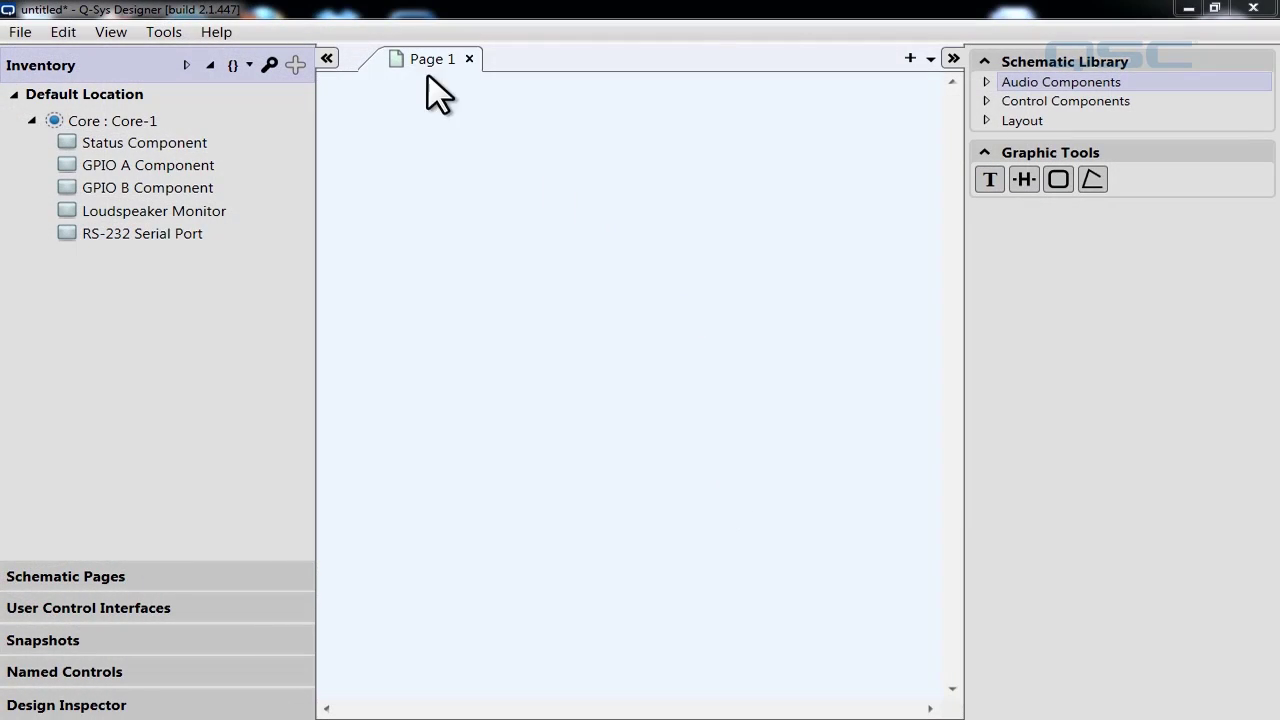
# - Place a Matrix Mixer from Audio Components > Mixers at Page 1's top-left and open its control panel
pyautogui.click(329, 59)
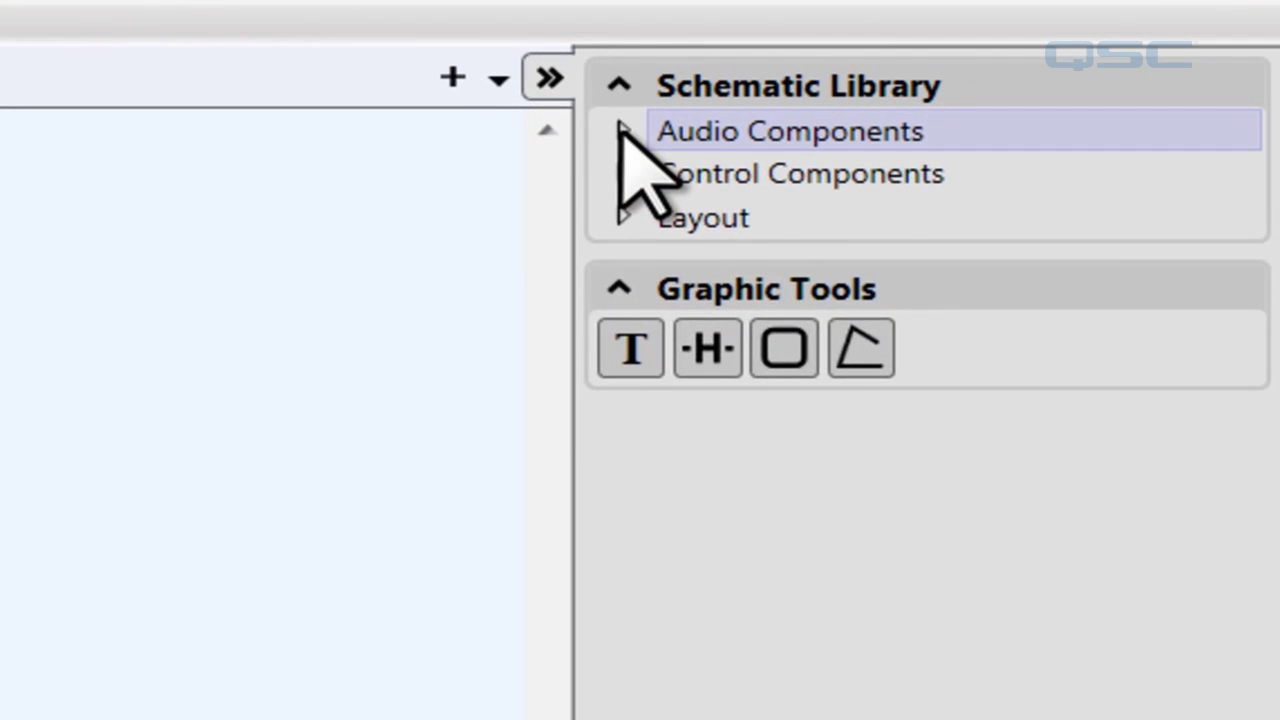
pyautogui.click(621, 131)
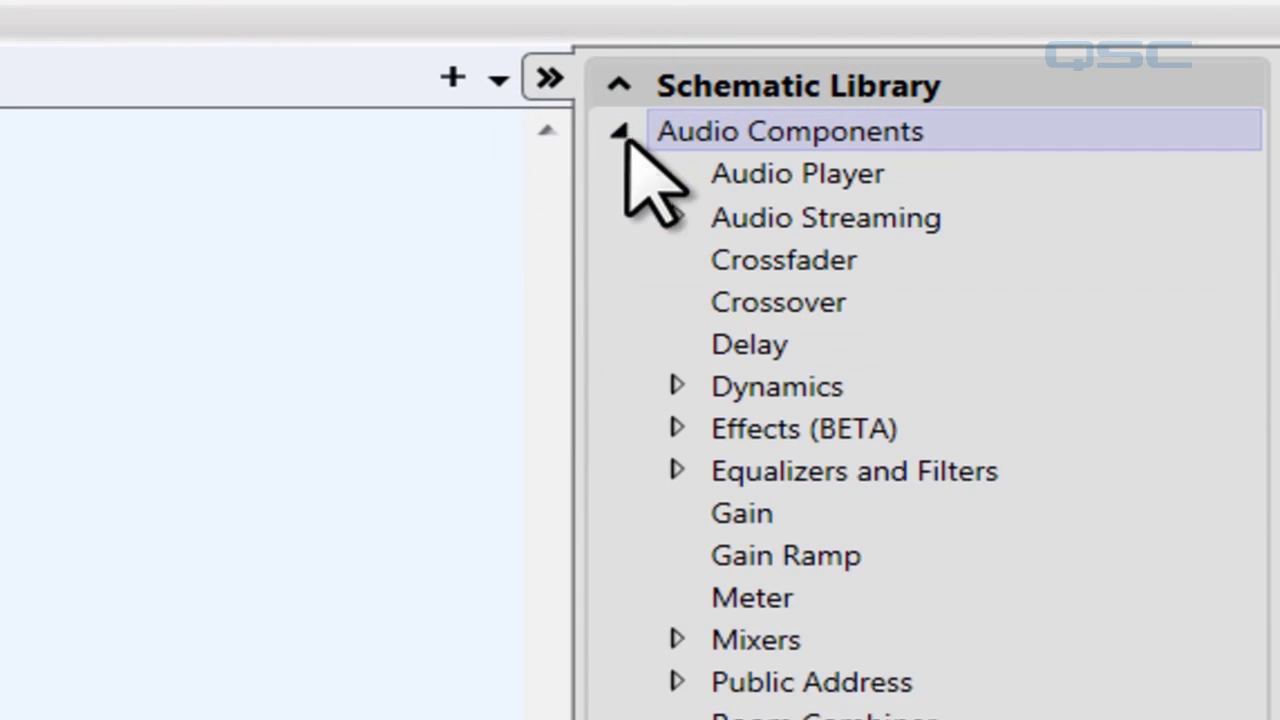
pyautogui.click(677, 640)
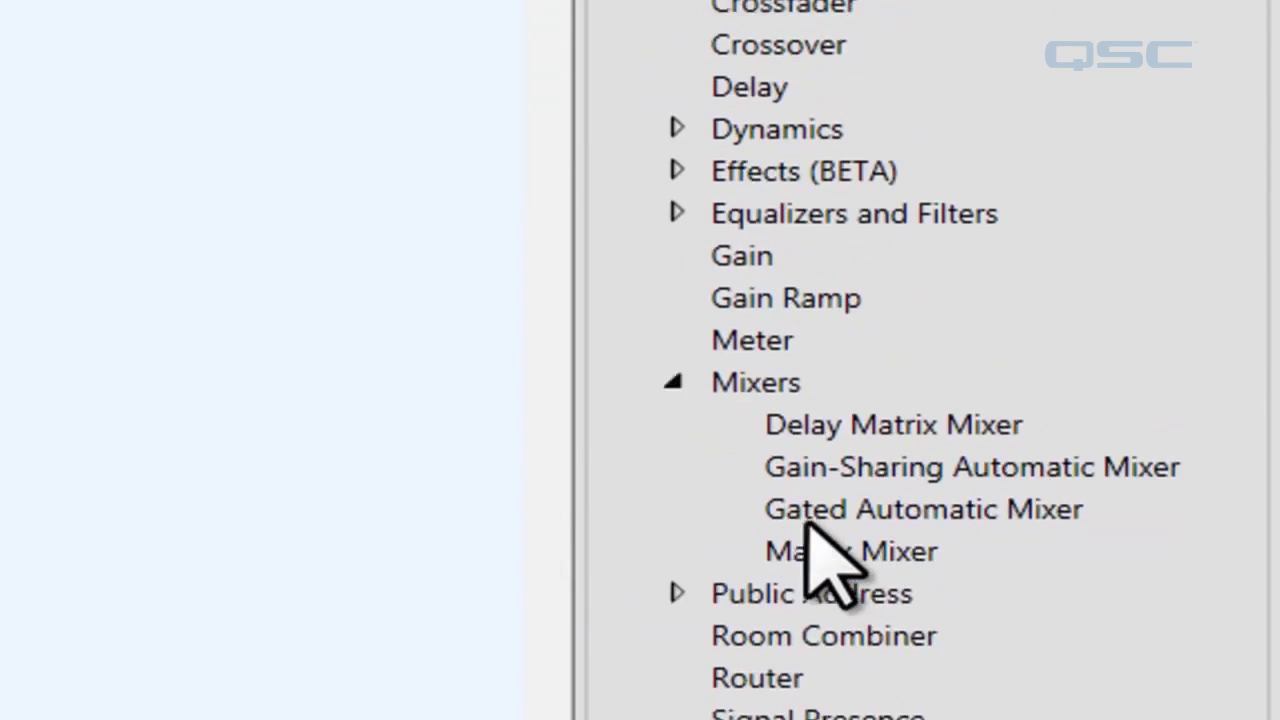
pyautogui.moveTo(848, 366); pyautogui.dragTo(55, 142)
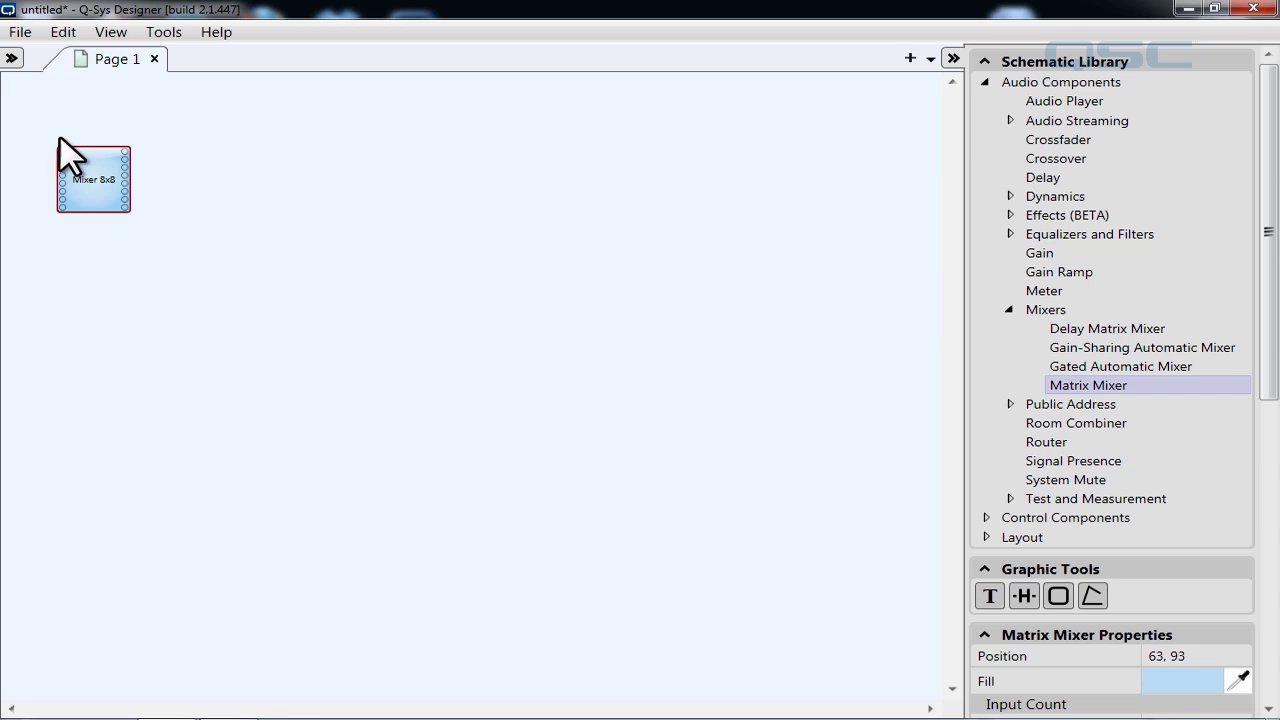
pyautogui.doubleClick(103, 200)
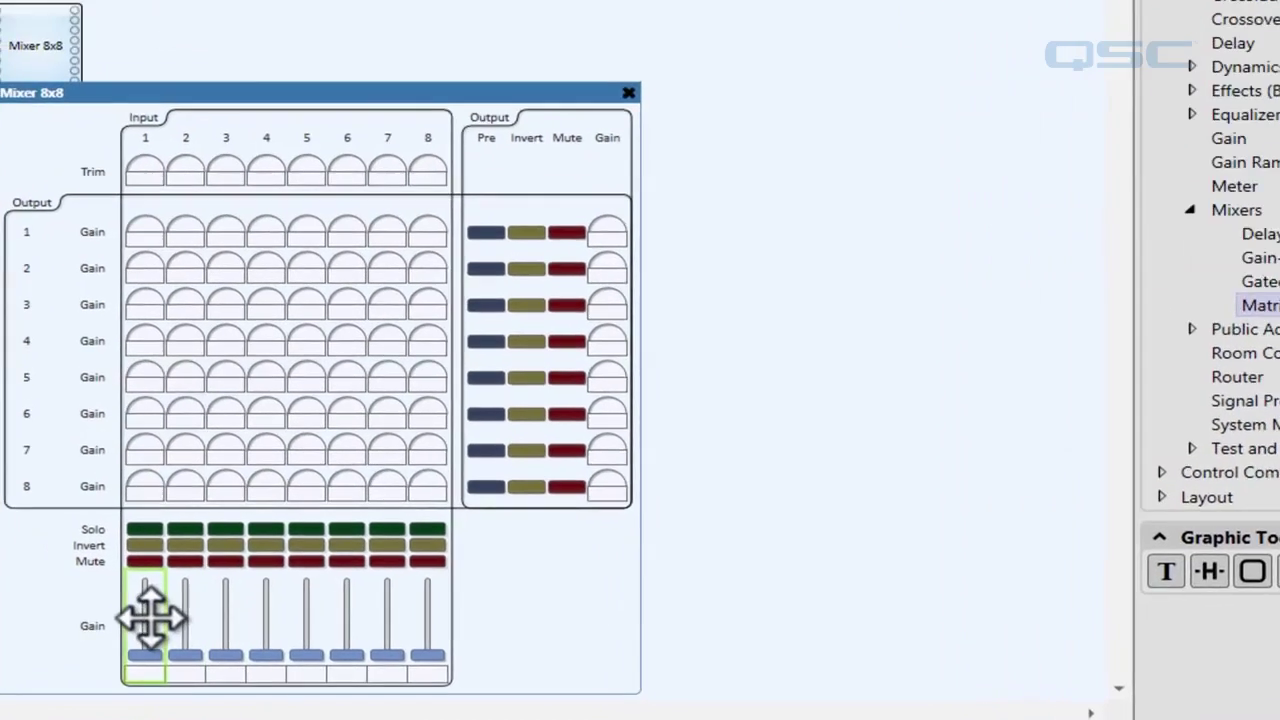
# - Drag copies of input 1's Gain fader into a row to the right of the mixer panel
pyautogui.moveTo(185, 636); pyautogui.dragTo(589, 385)
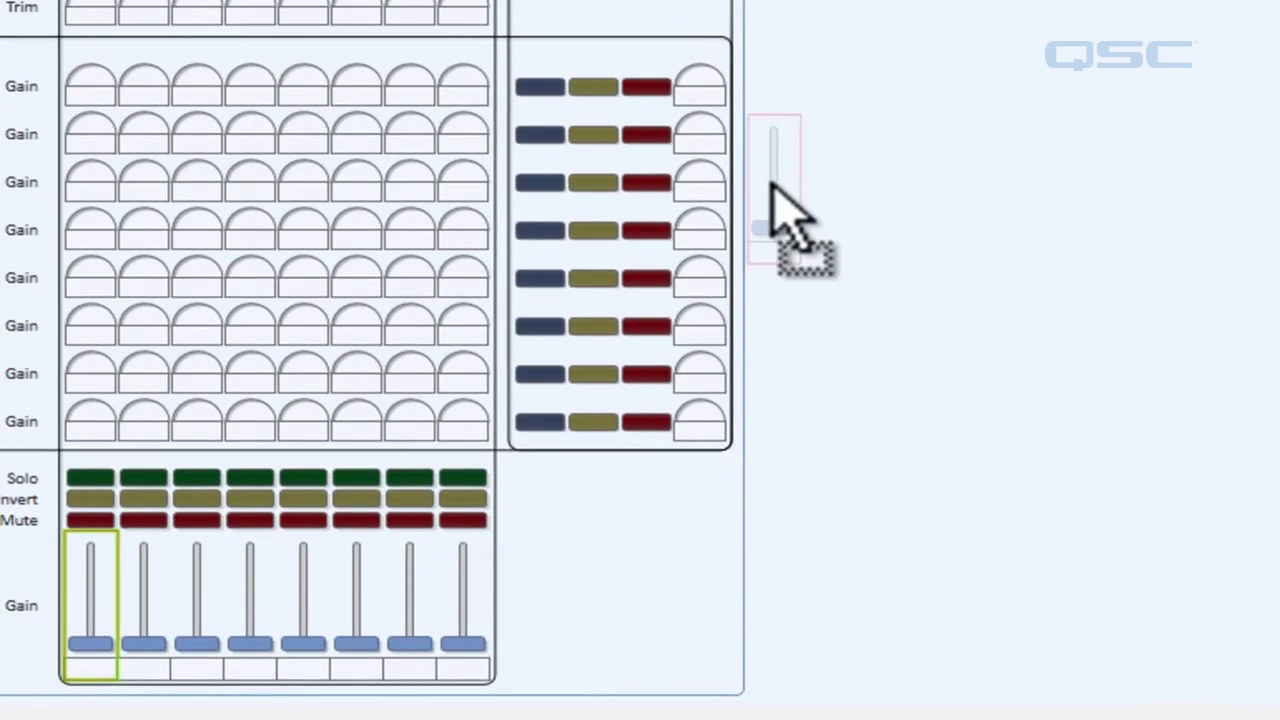
pyautogui.moveTo(771, 184); pyautogui.dragTo(833, 118)
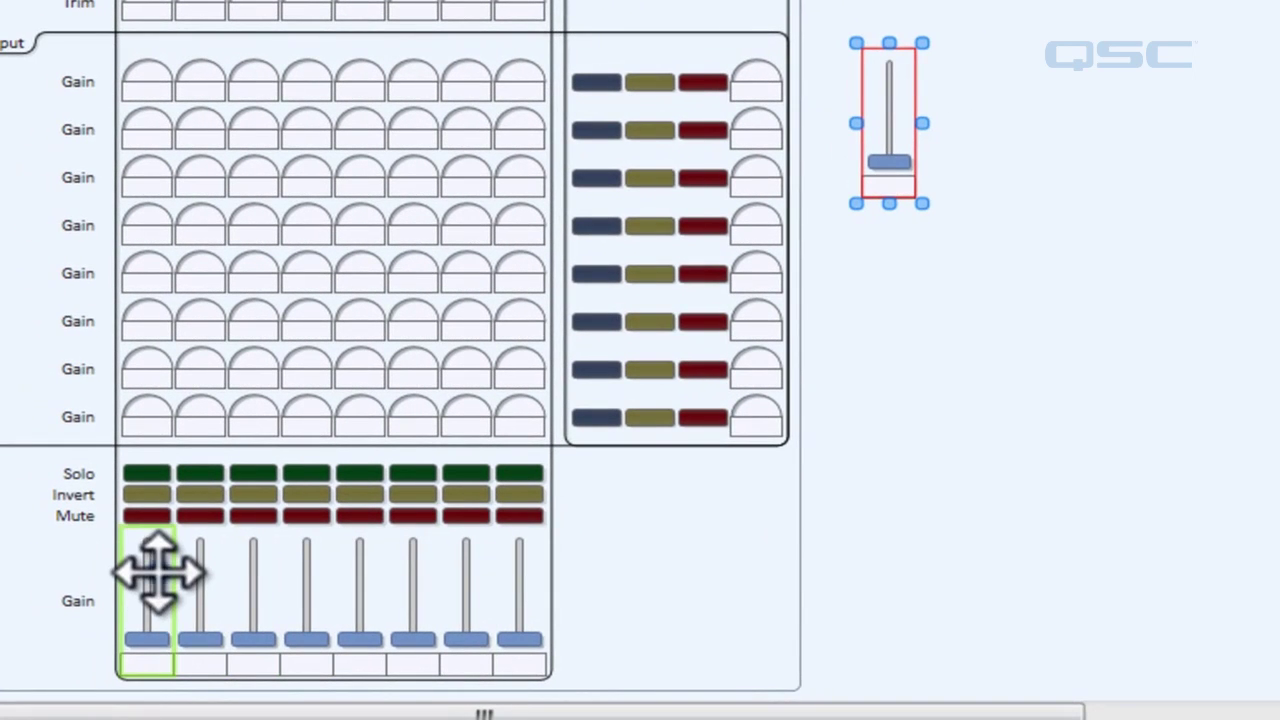
pyautogui.moveTo(158, 572); pyautogui.dragTo(988, 128)
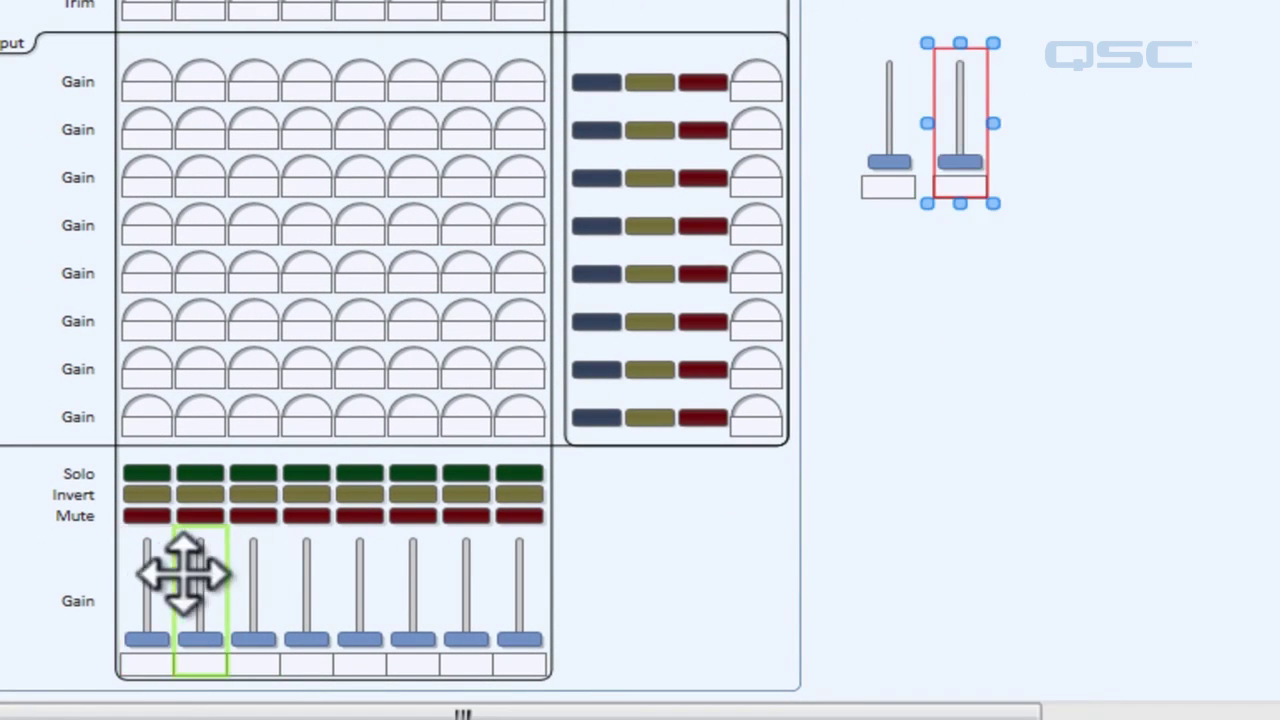
pyautogui.moveTo(151, 580); pyautogui.dragTo(1112, 124)
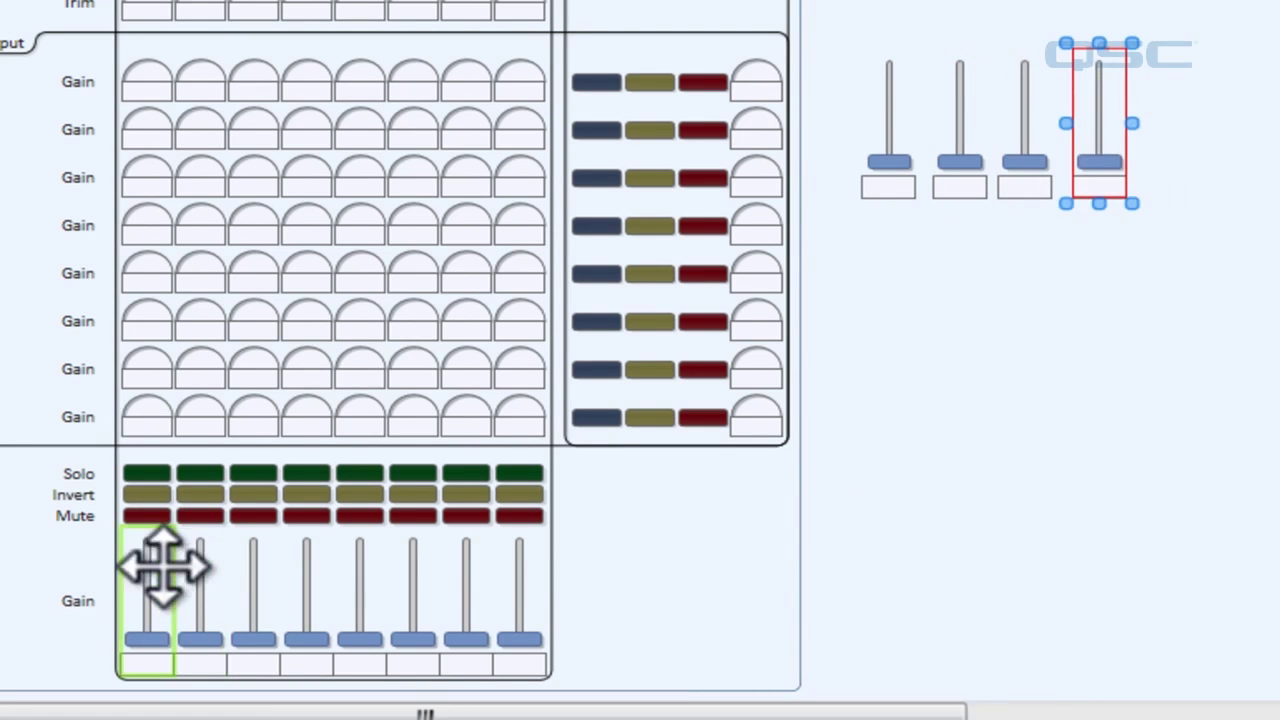
pyautogui.moveTo(163, 565); pyautogui.dragTo(1184, 100)
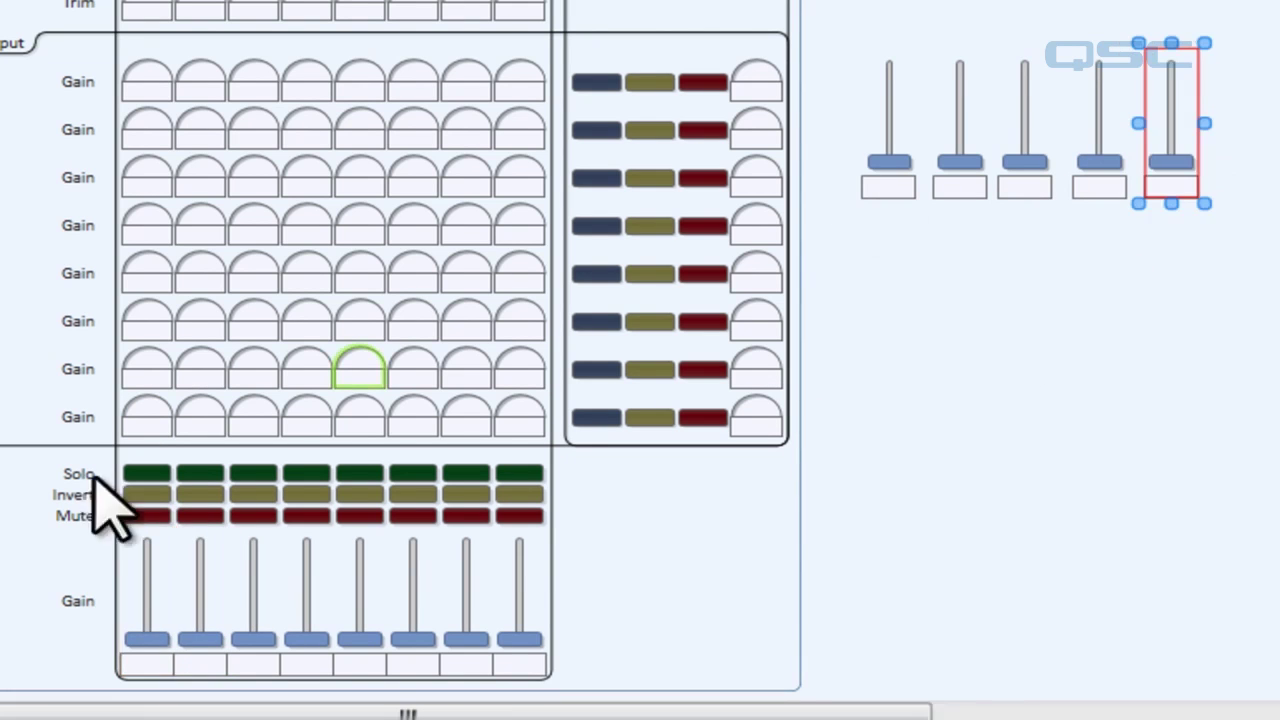
pyautogui.moveTo(145, 590); pyautogui.dragTo(1240, 115)
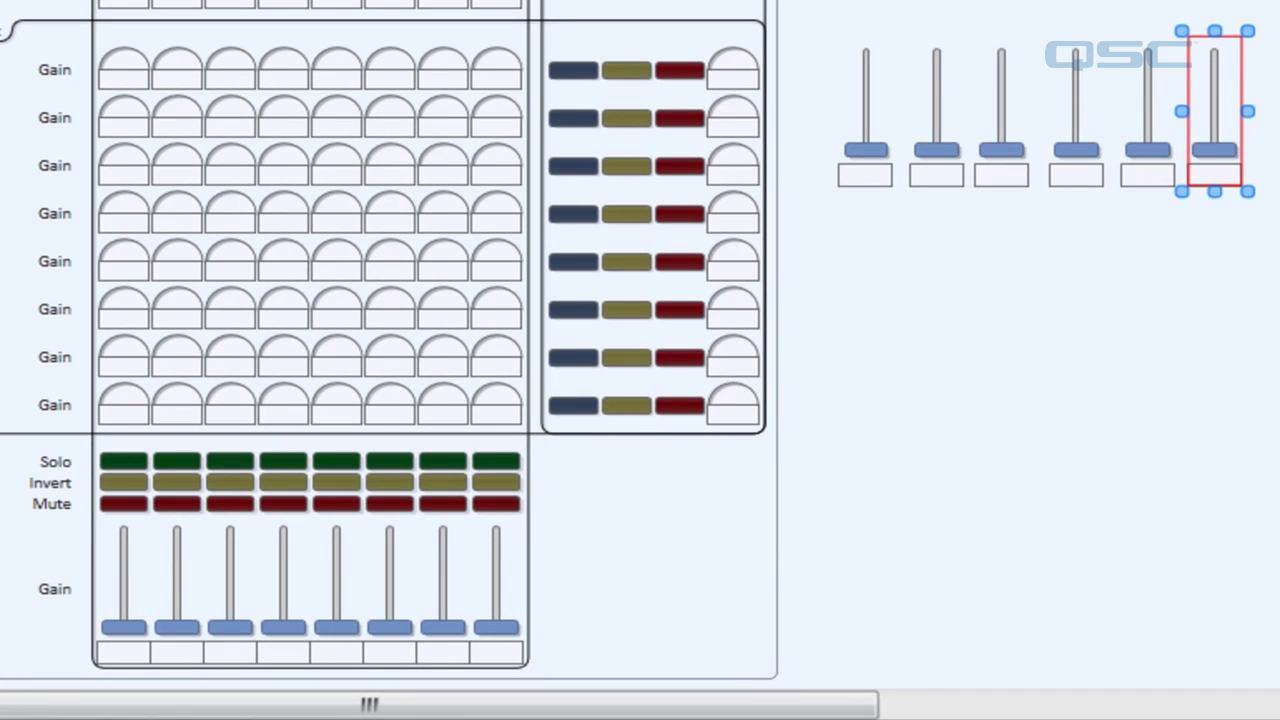
pyautogui.click(857, 100)
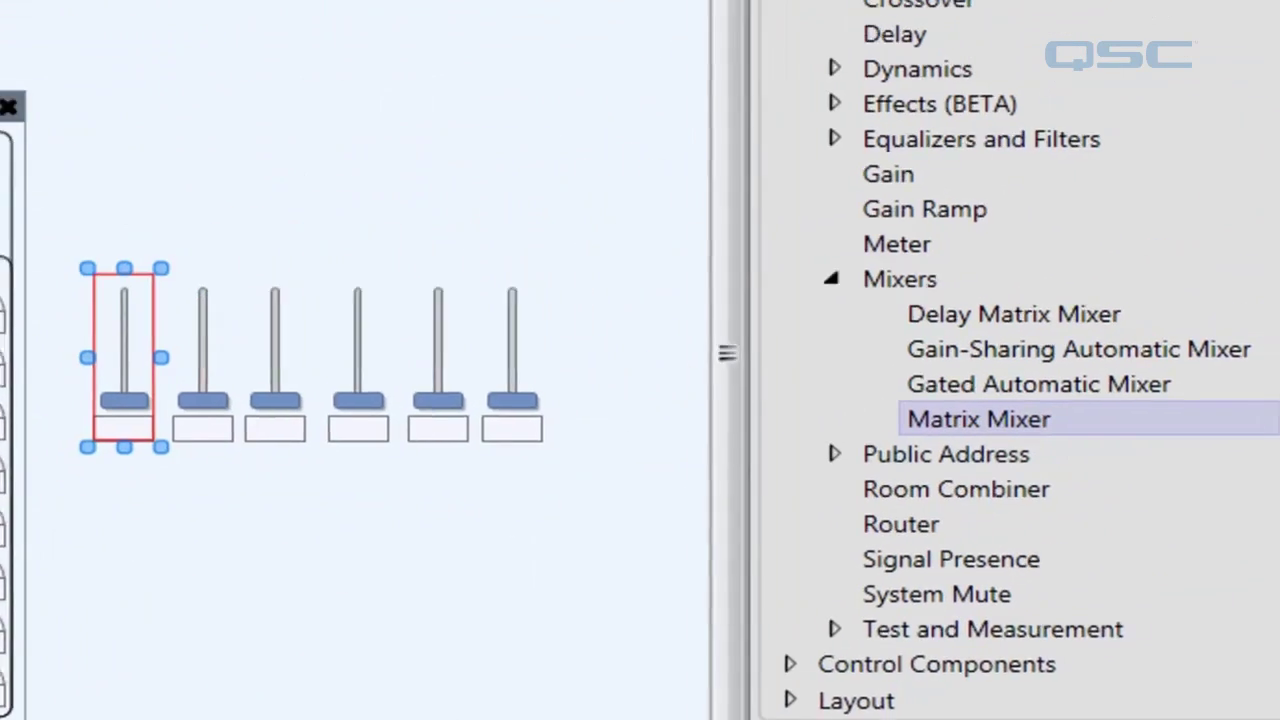
# - Set the first copied fader's fill colour to dark blue and the second's to green
pyautogui.scroll(-3, 1262, 235)
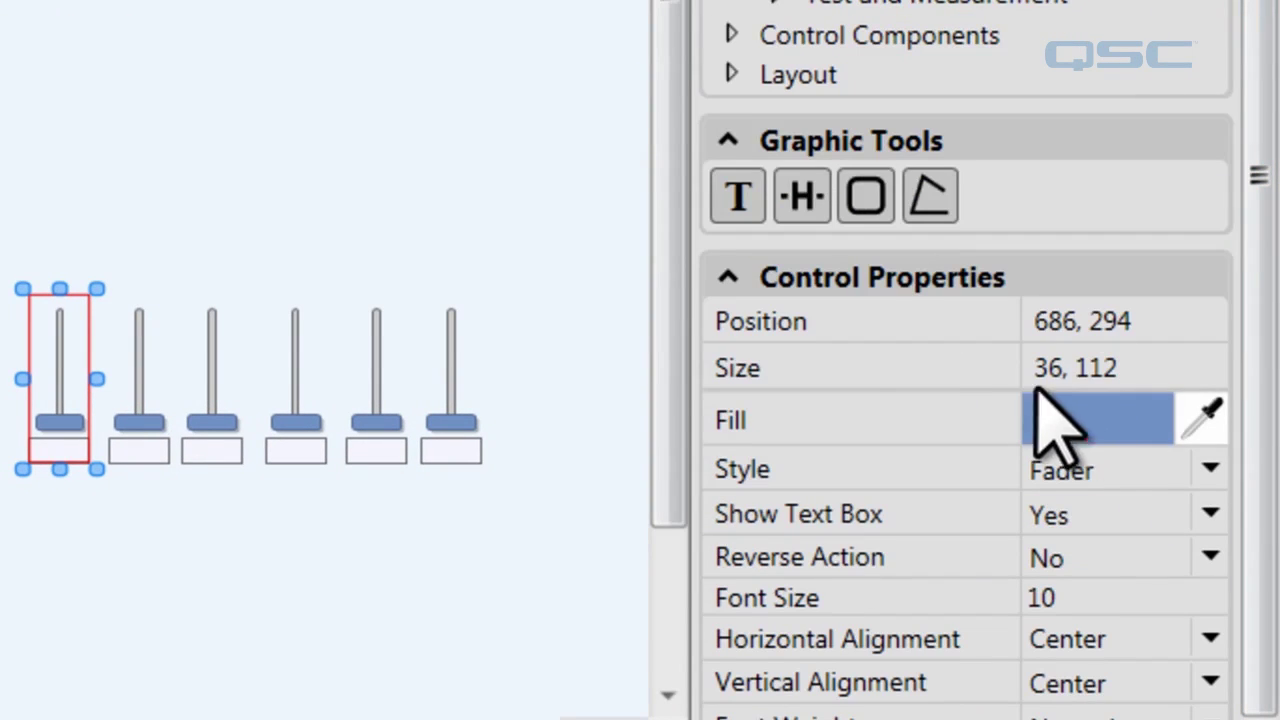
pyautogui.click(1106, 416)
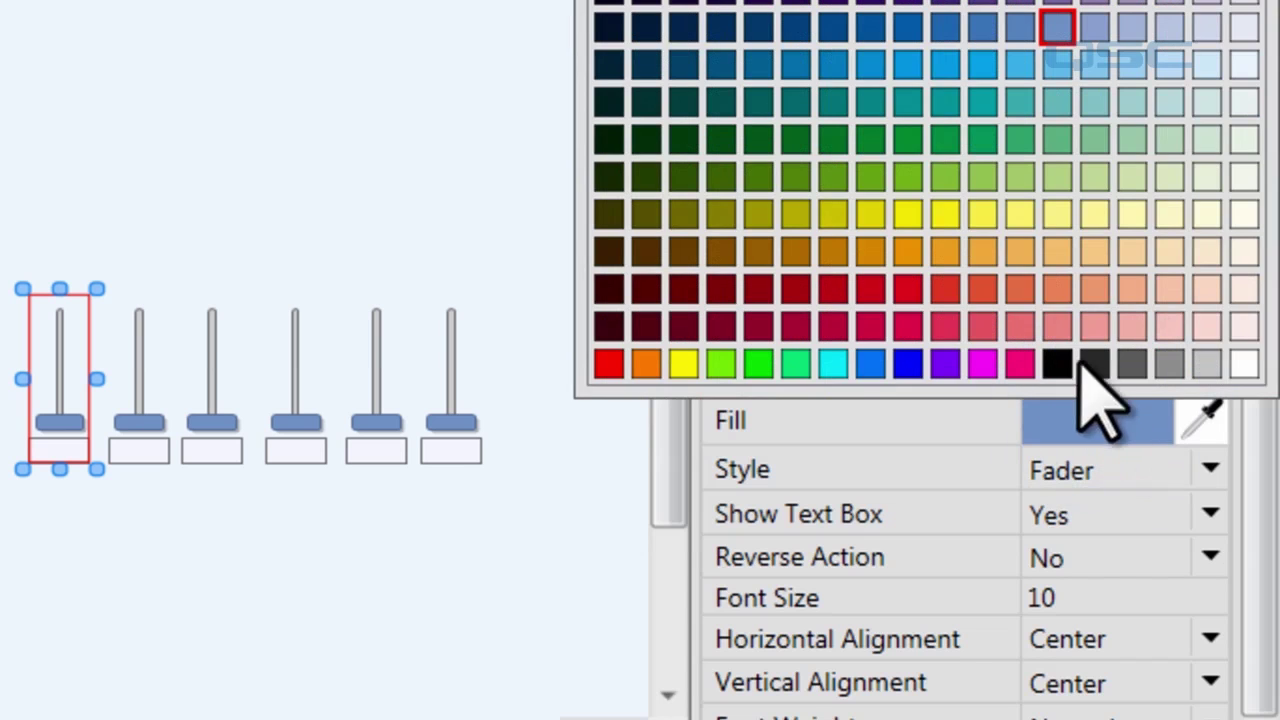
pyautogui.click(869, 27)
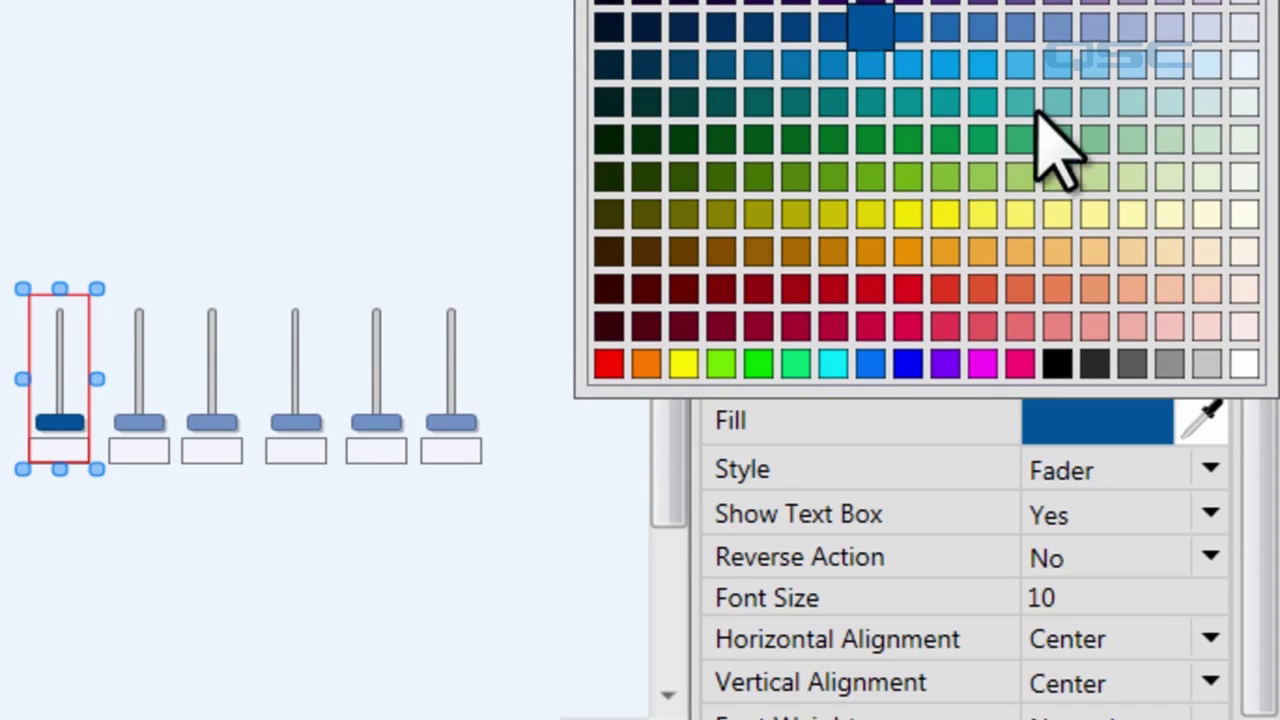
pyautogui.click(130, 410)
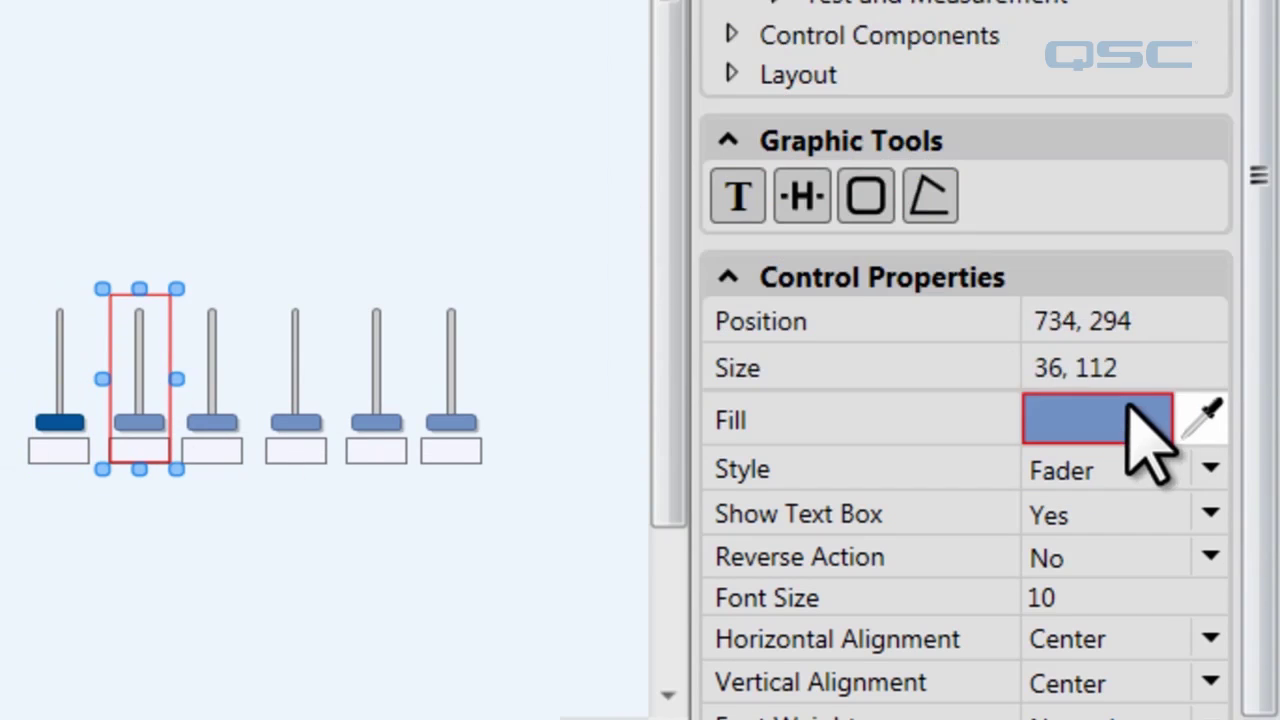
pyautogui.click(1130, 418)
pyautogui.click(1020, 140)
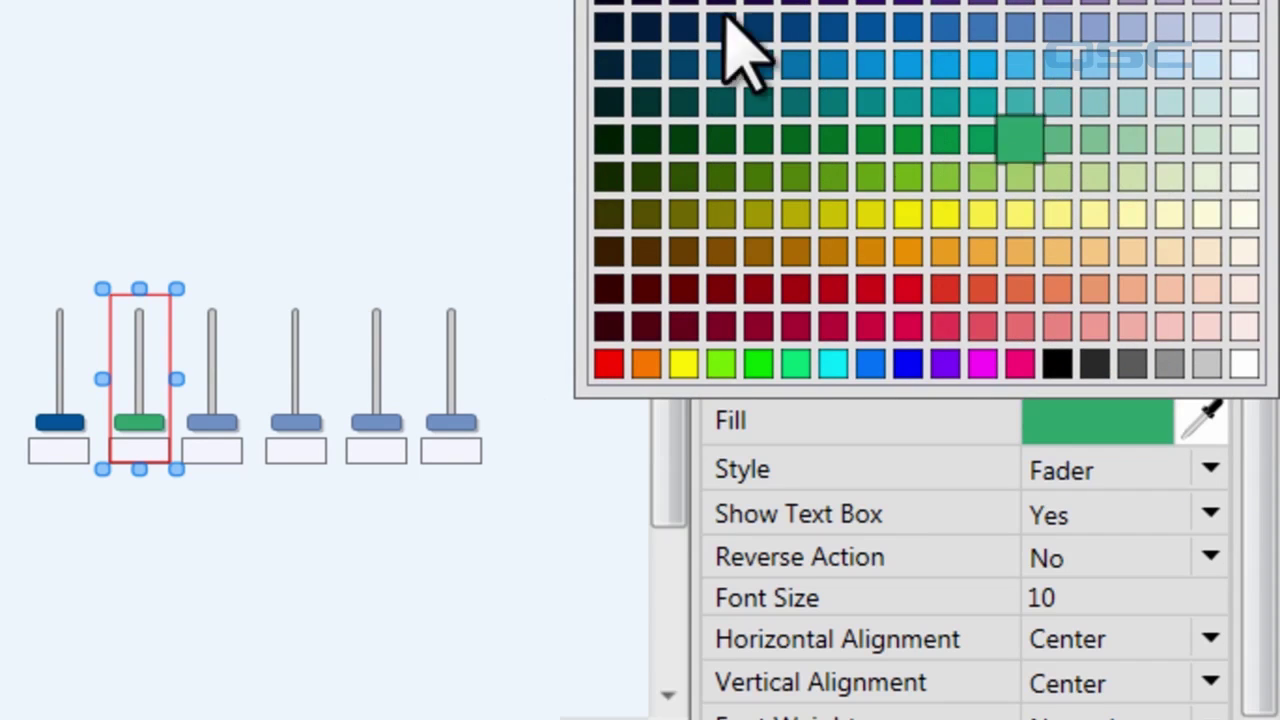
# - Set the third fader's fill colour to light green and the fourth's to brown
pyautogui.click(230, 395)
pyautogui.click(1100, 418)
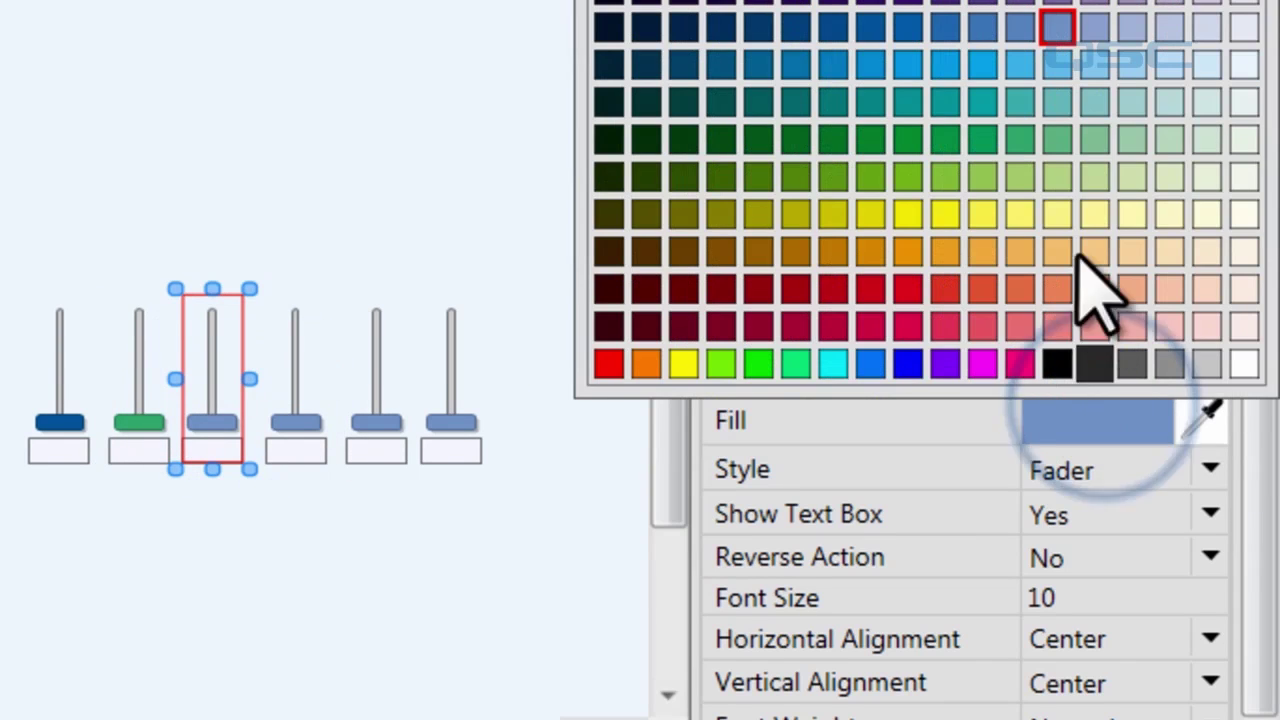
pyautogui.click(1094, 138)
pyautogui.click(296, 350)
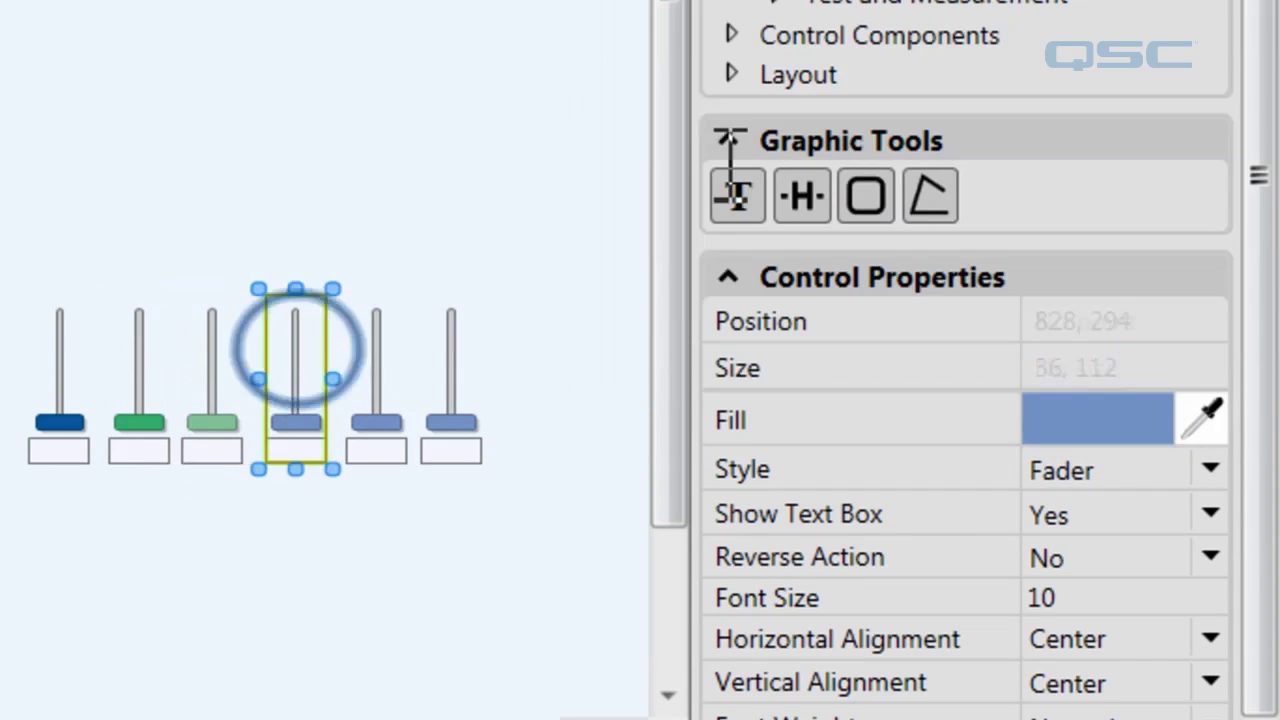
pyautogui.click(1150, 420)
pyautogui.click(760, 254)
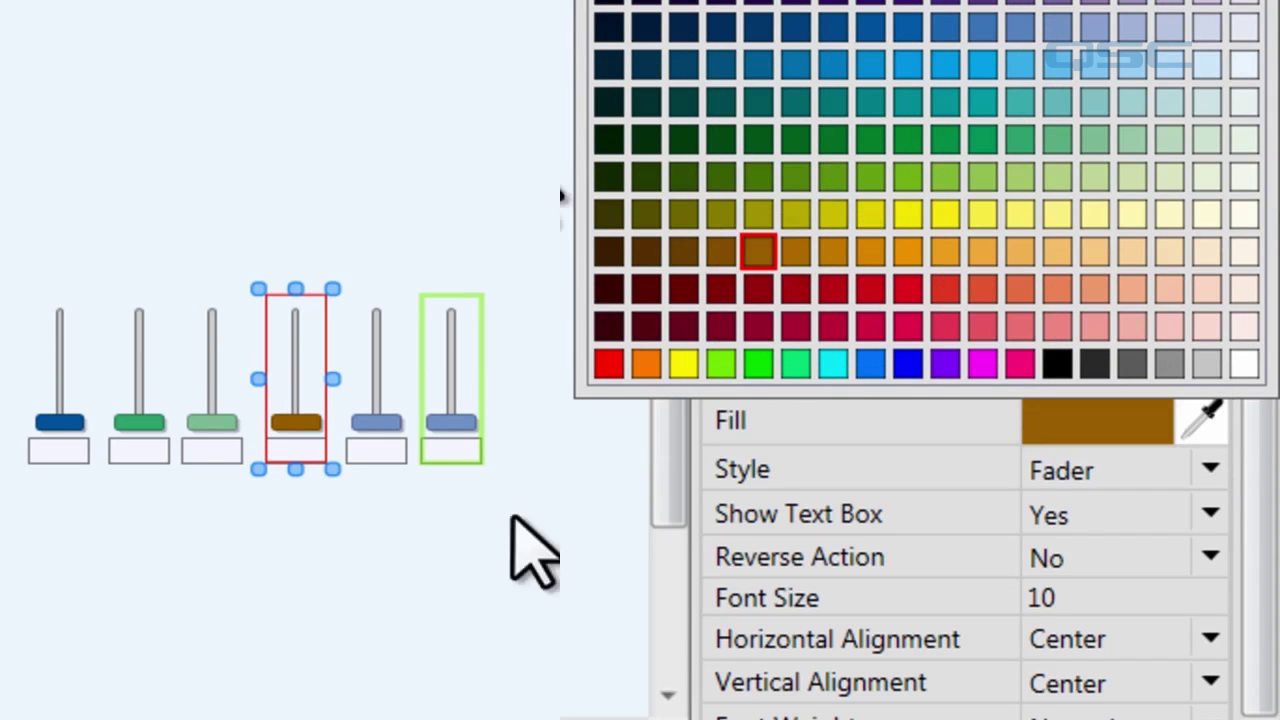
pyautogui.click(168, 396)
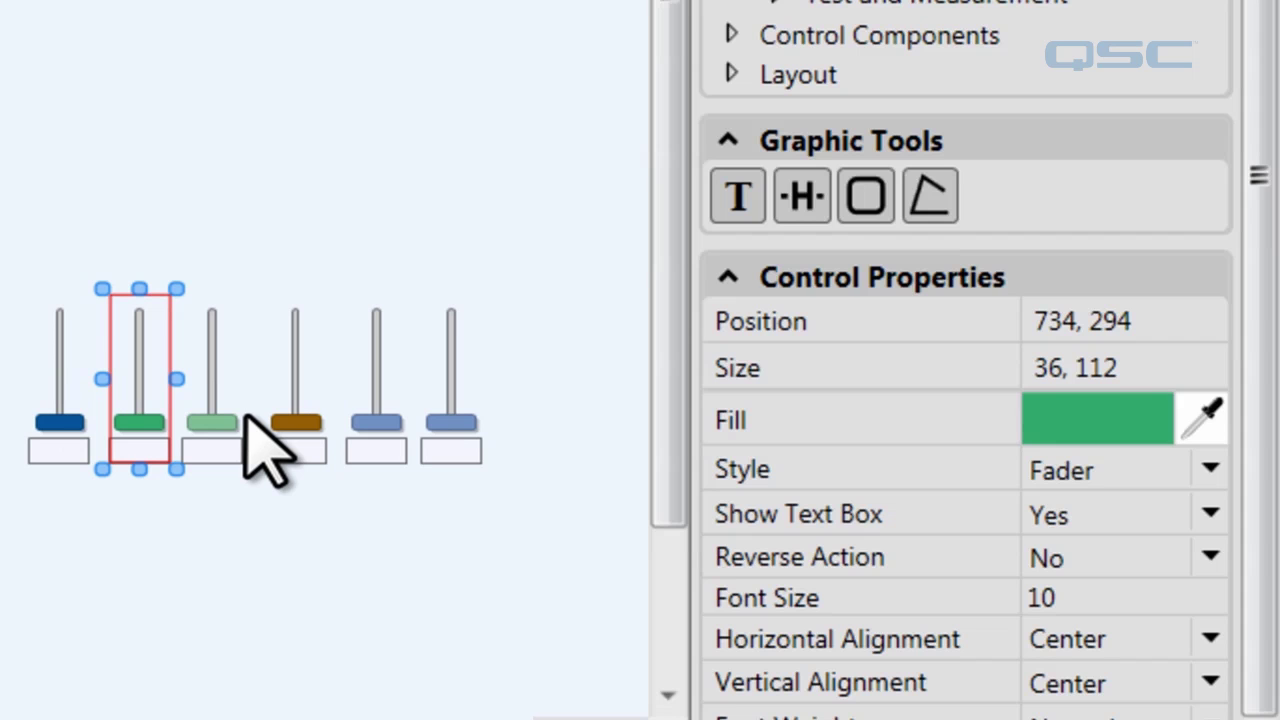
pyautogui.click(1190, 470)
# - Change the second fader's style to Knob, the third to Text Field and the brown one to Button
pyautogui.click(1140, 612)
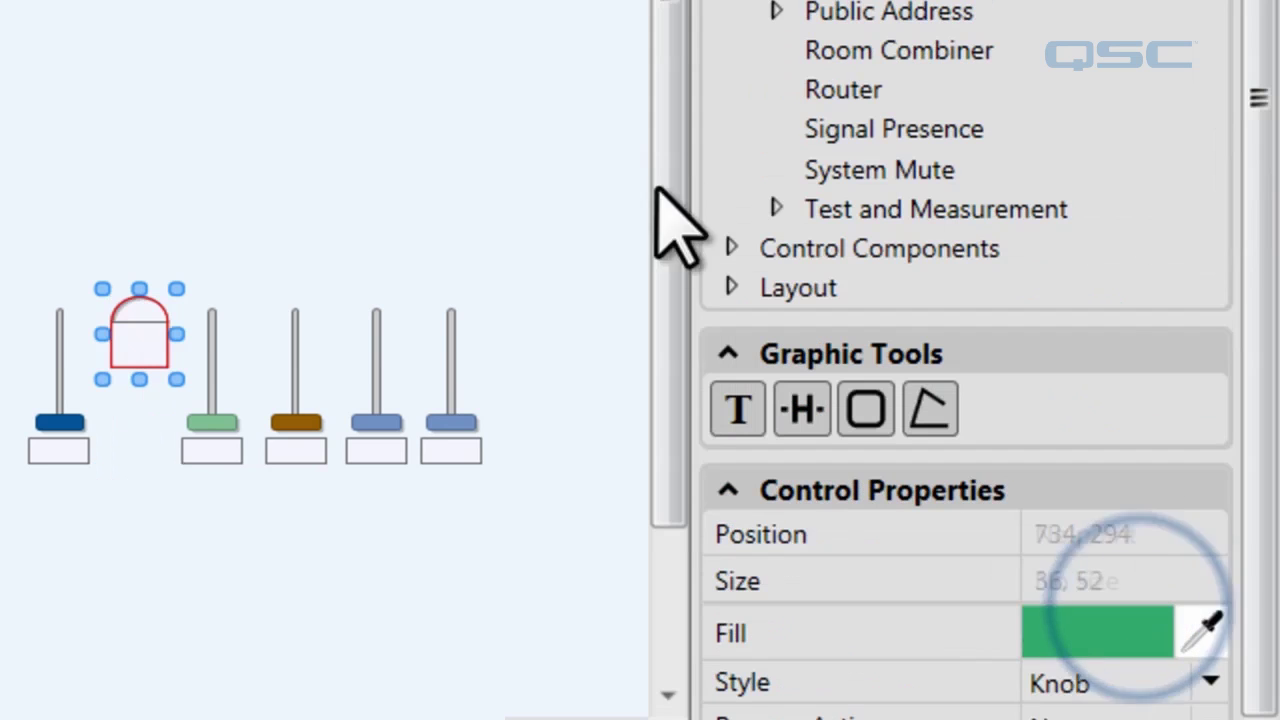
pyautogui.click(222, 410)
pyautogui.click(1203, 686)
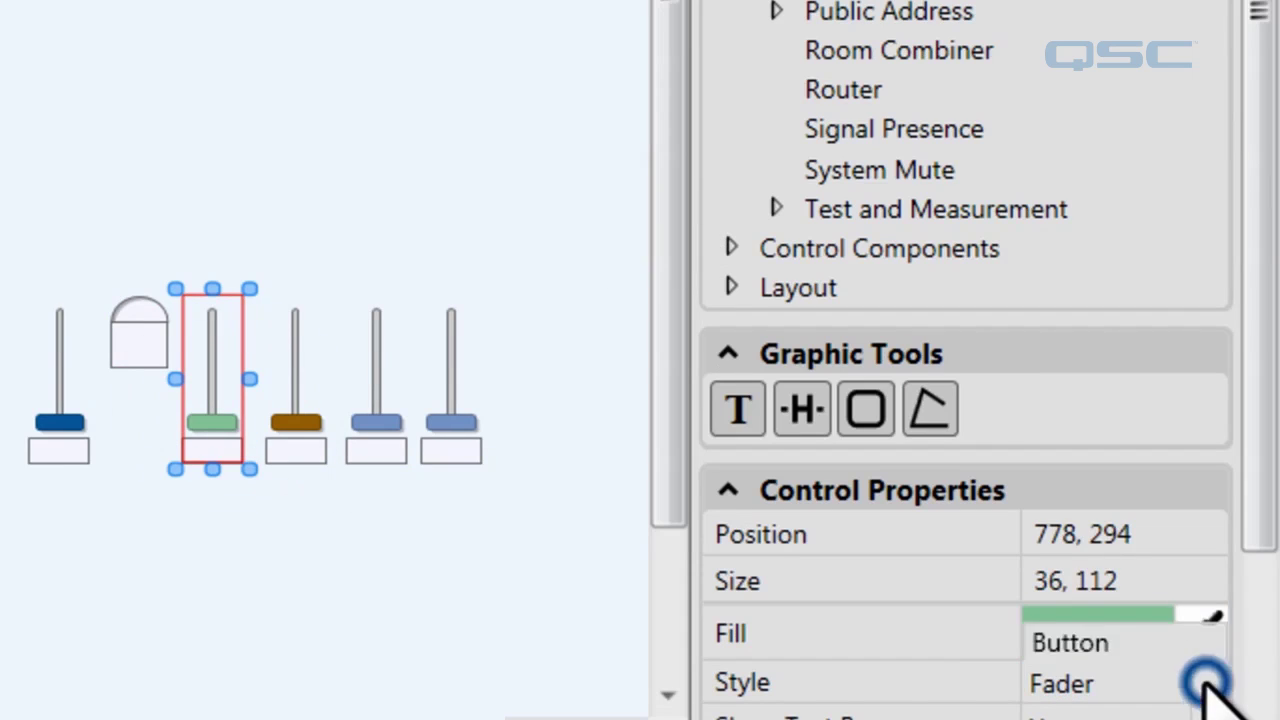
pyautogui.click(1150, 645)
pyautogui.click(303, 400)
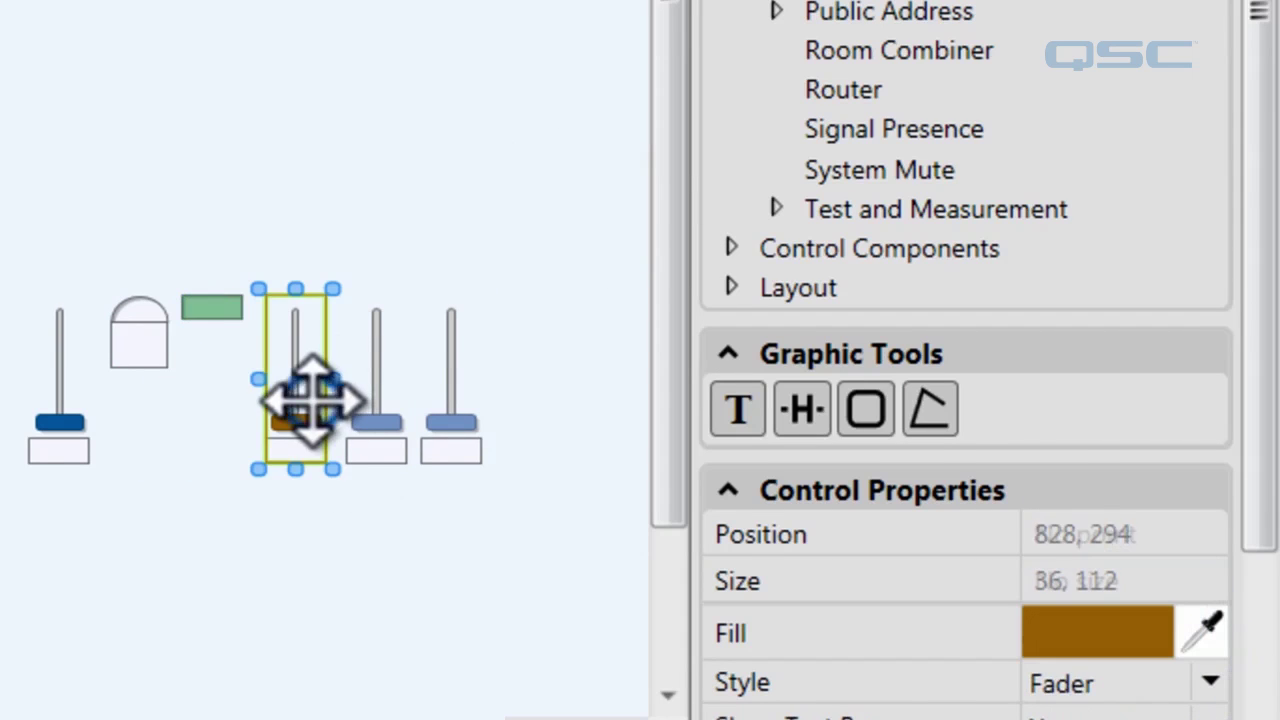
pyautogui.click(1207, 678)
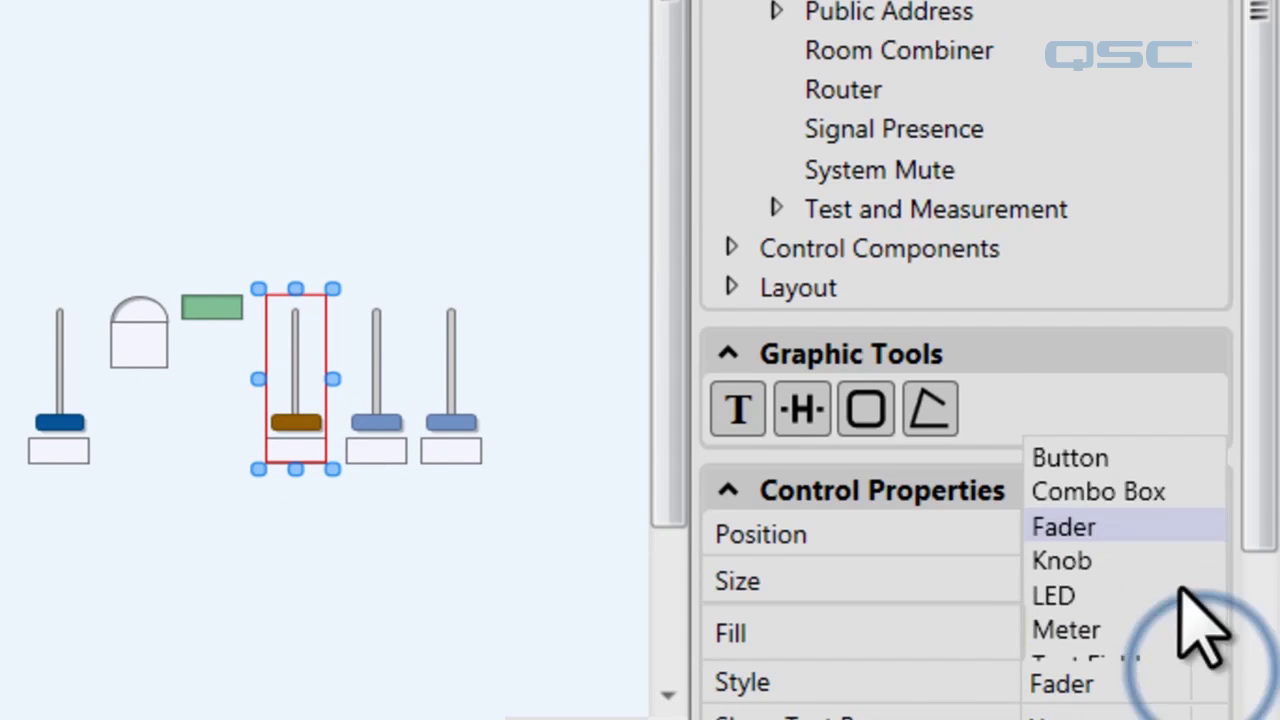
pyautogui.click(1110, 440)
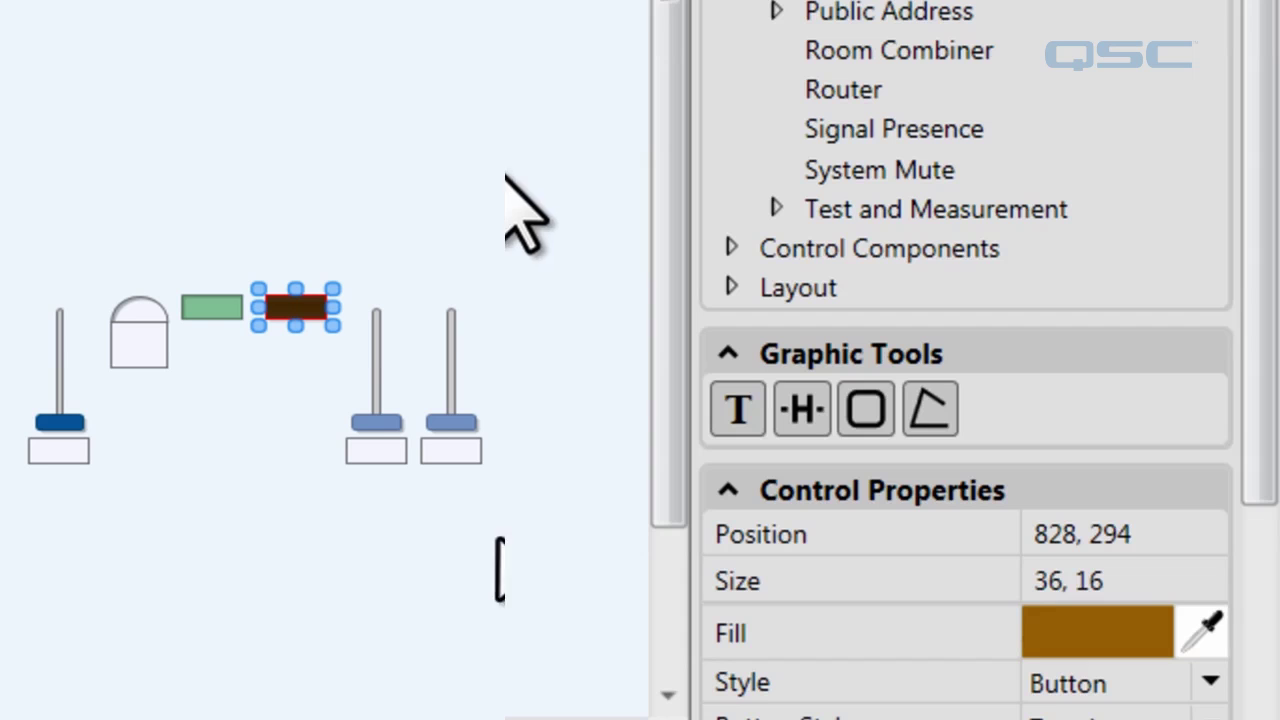
# - Change the middle fader's style to LED and the rightmost fader's to Meter
pyautogui.click(378, 415)
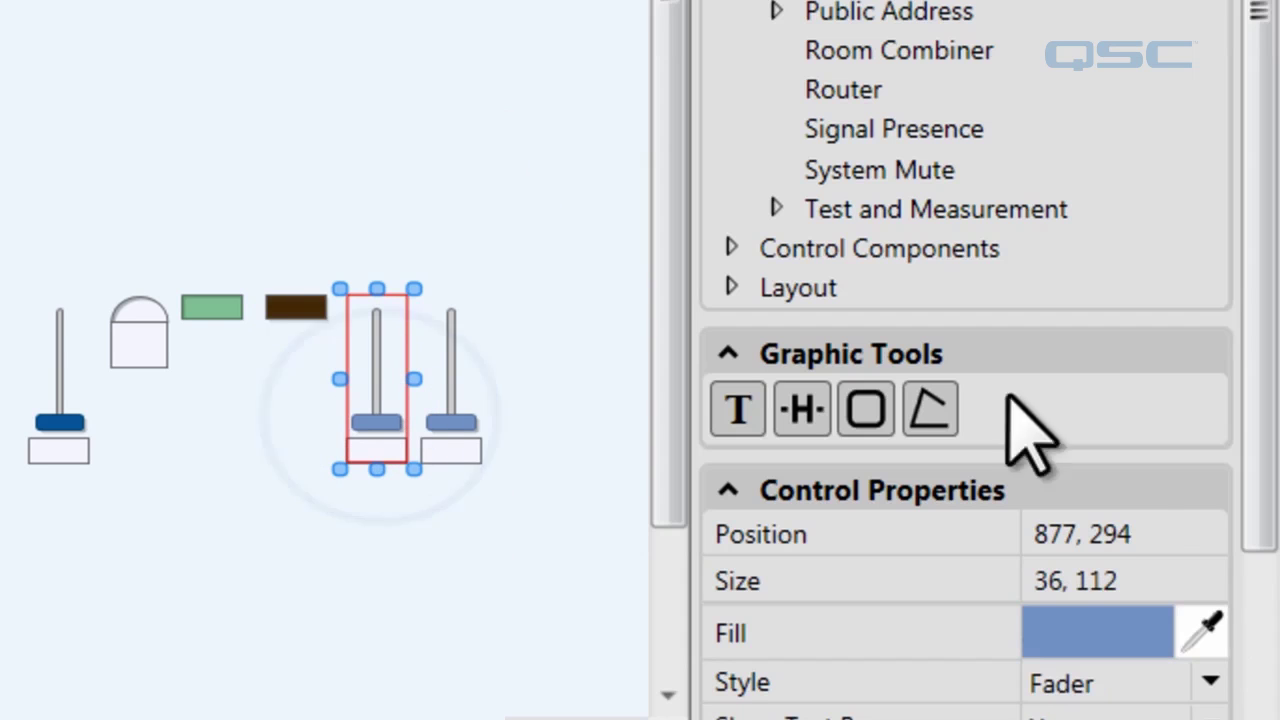
pyautogui.click(1212, 684)
pyautogui.click(1108, 572)
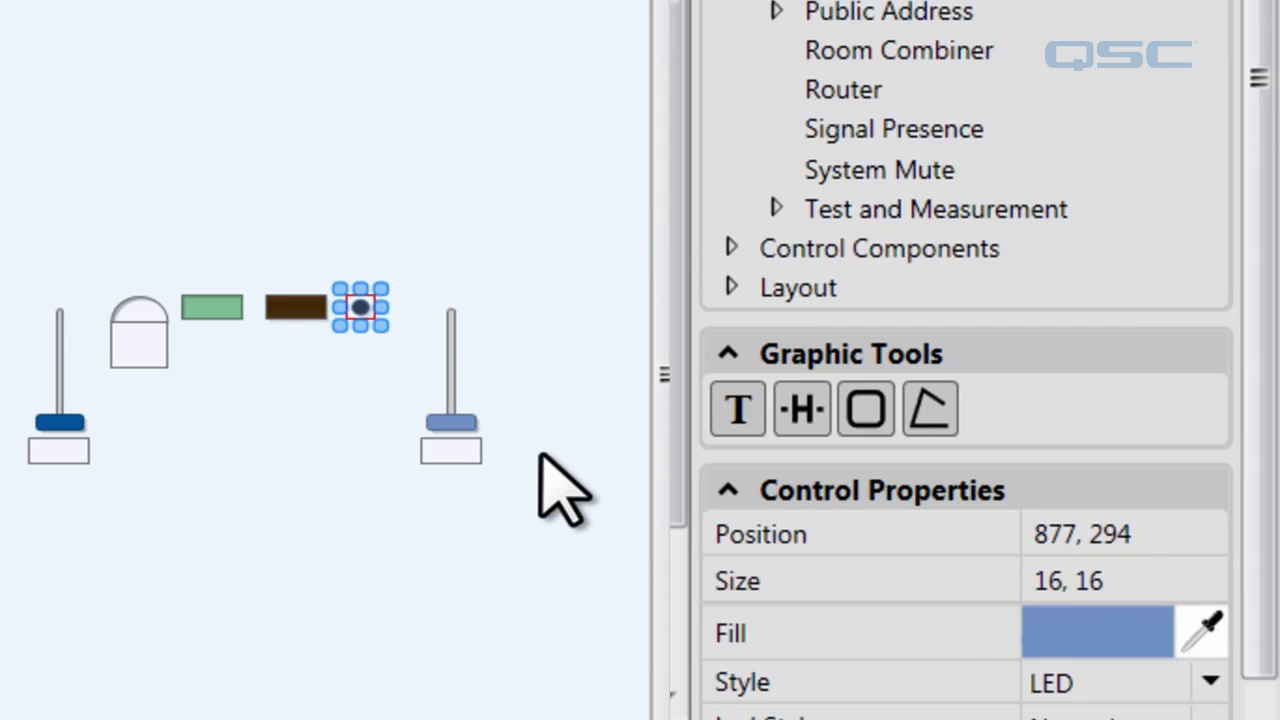
pyautogui.click(455, 420)
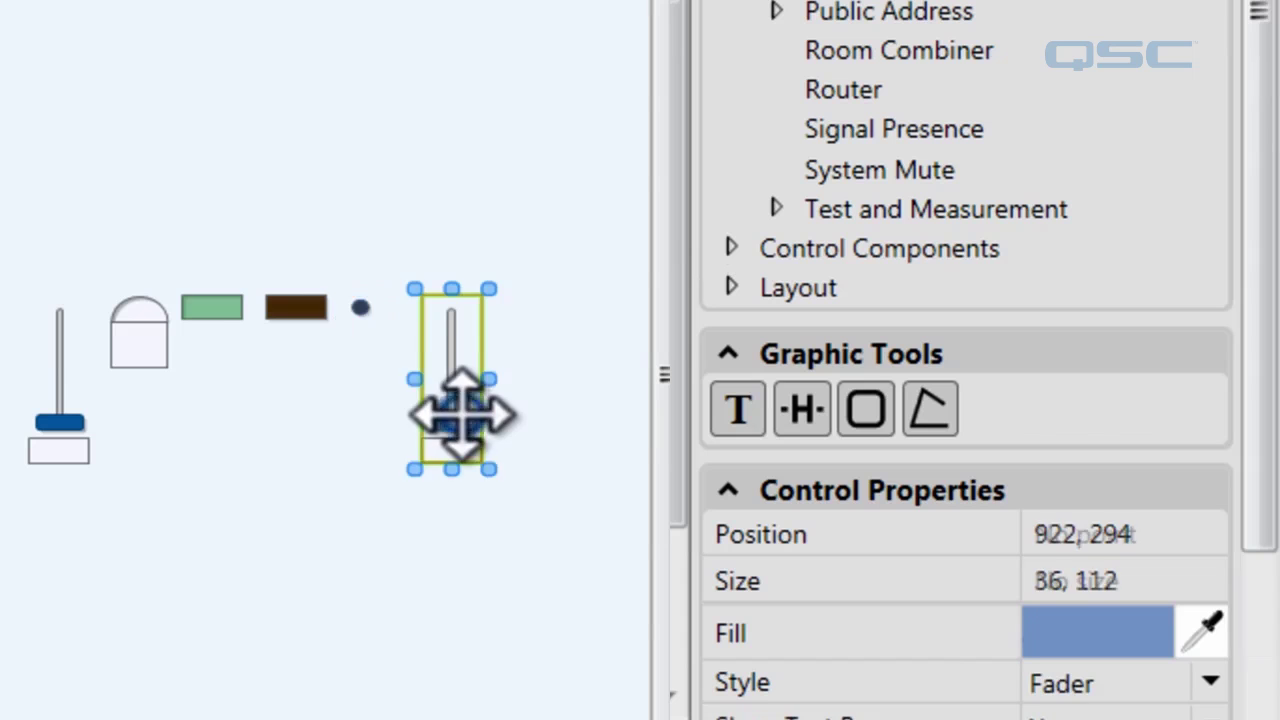
pyautogui.click(1208, 680)
pyautogui.click(1175, 606)
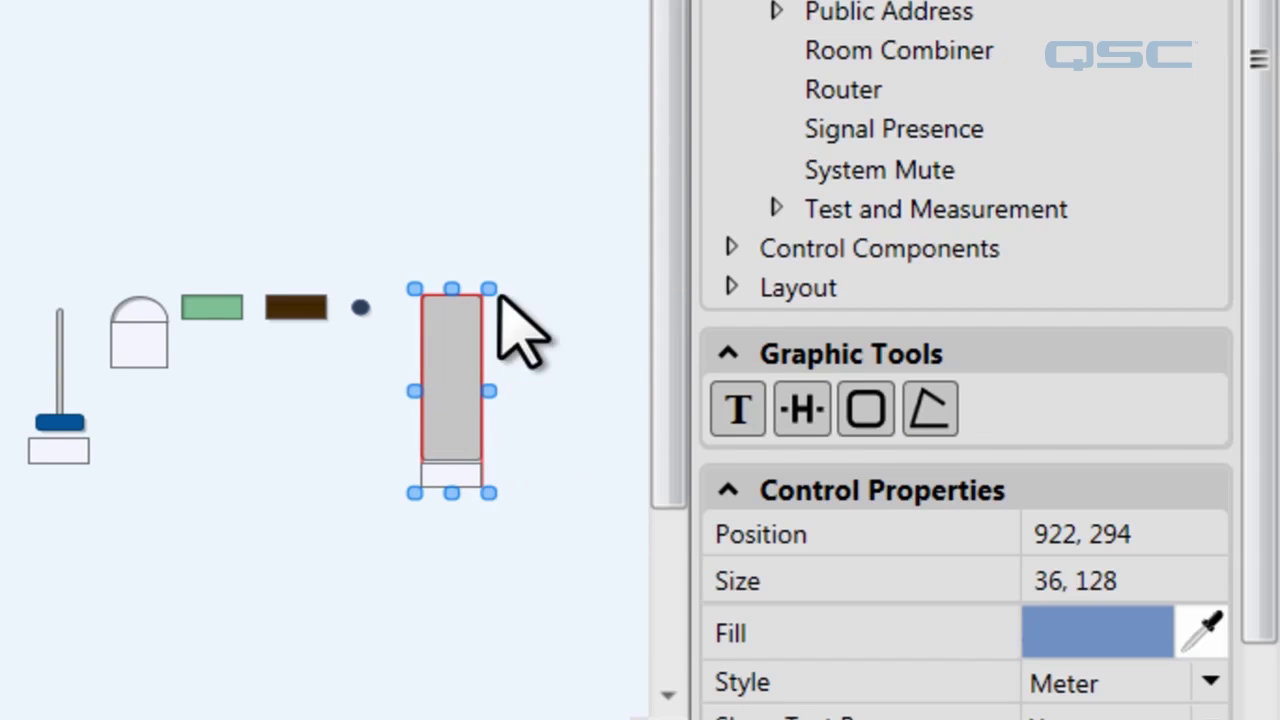
# - Resize the meter taller and narrower, and stretch the brown button into a tall bar
pyautogui.moveTo(490, 289); pyautogui.dragTo(600, 337)
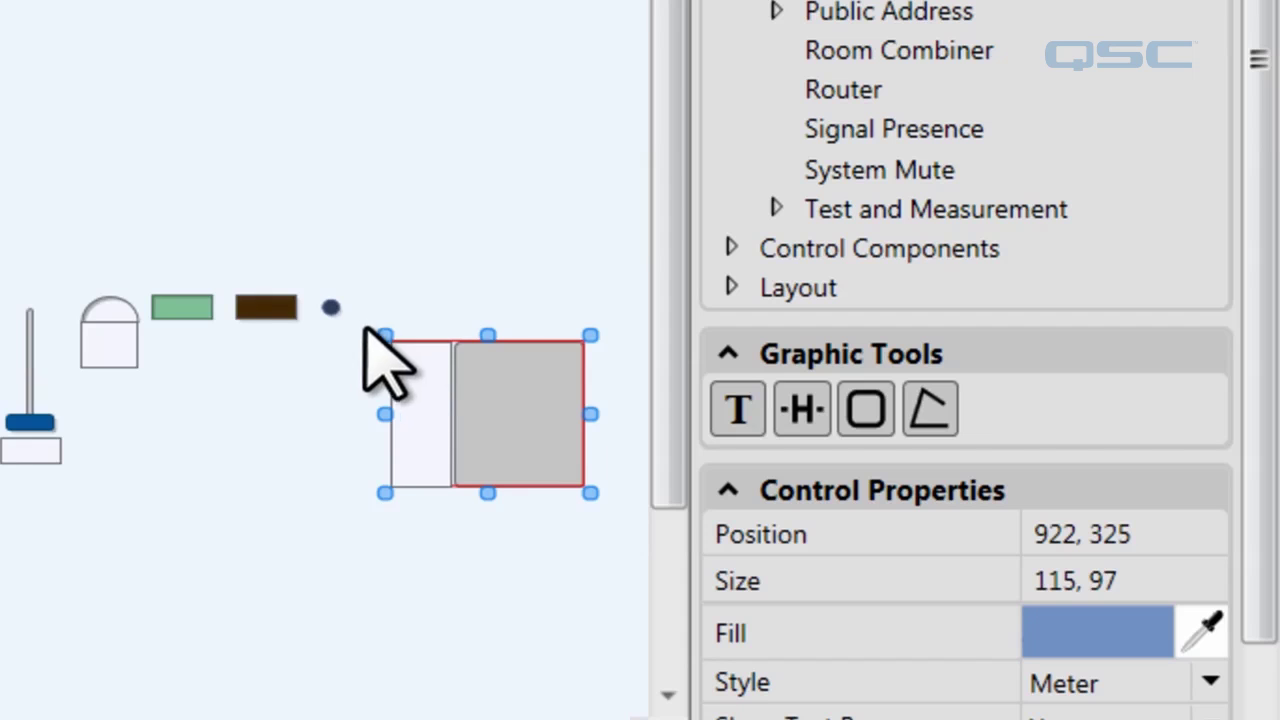
pyautogui.moveTo(383, 333); pyautogui.dragTo(437, 258)
pyautogui.click(286, 302)
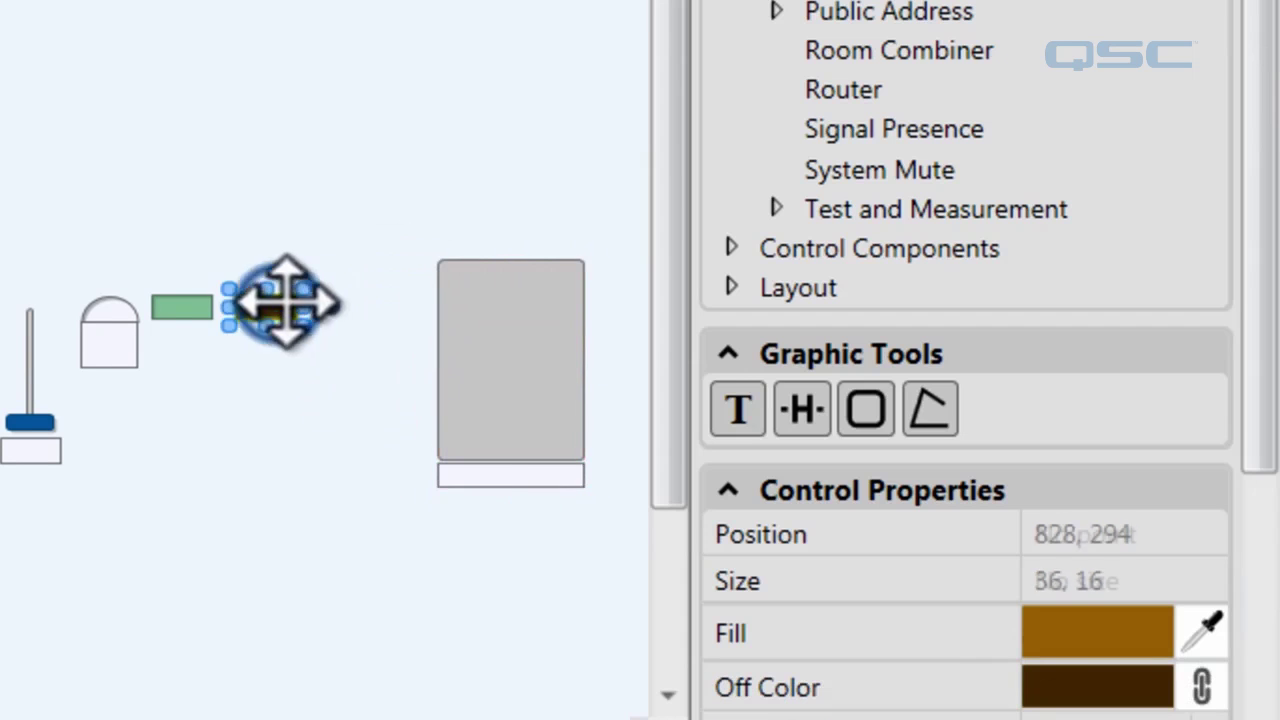
pyautogui.moveTo(297, 320); pyautogui.dragTo(297, 498)
# - Give the brown button a margin of 10 and a corner radius of 15
pyautogui.moveTo(1257, 443); pyautogui.dragTo(1251, 663)
pyautogui.click(1080, 483)
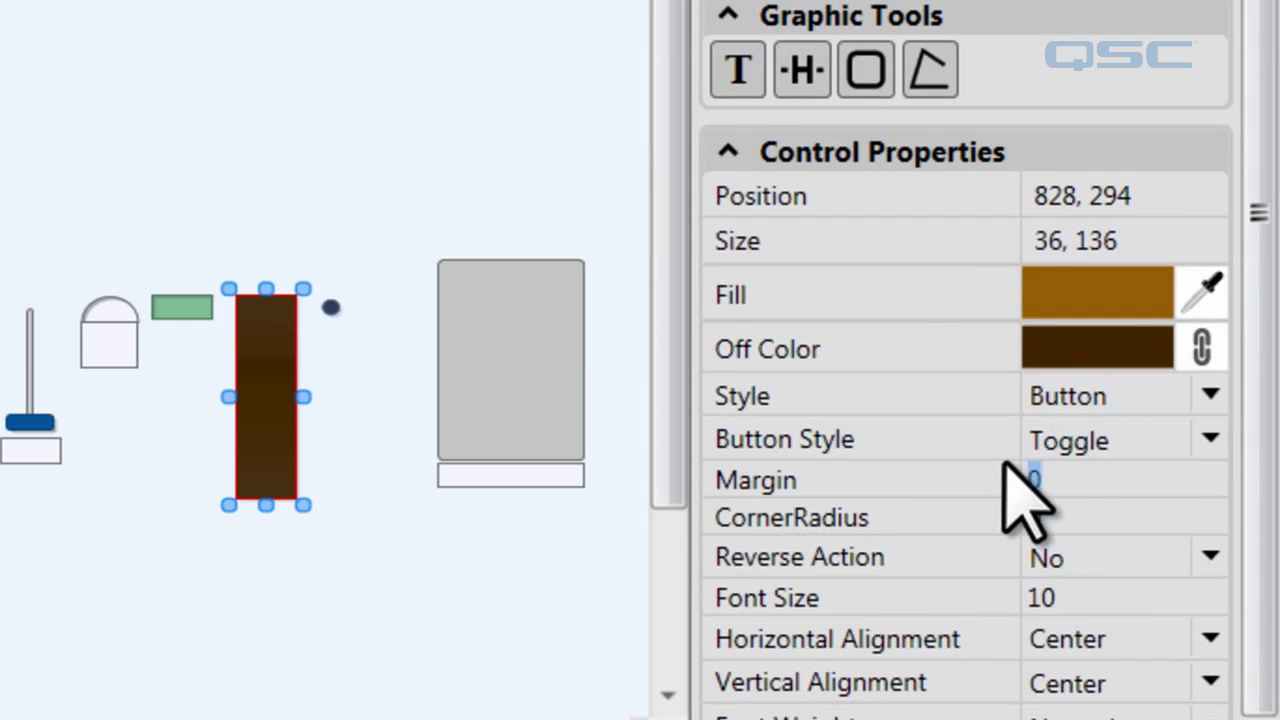
pyautogui.press('Return')
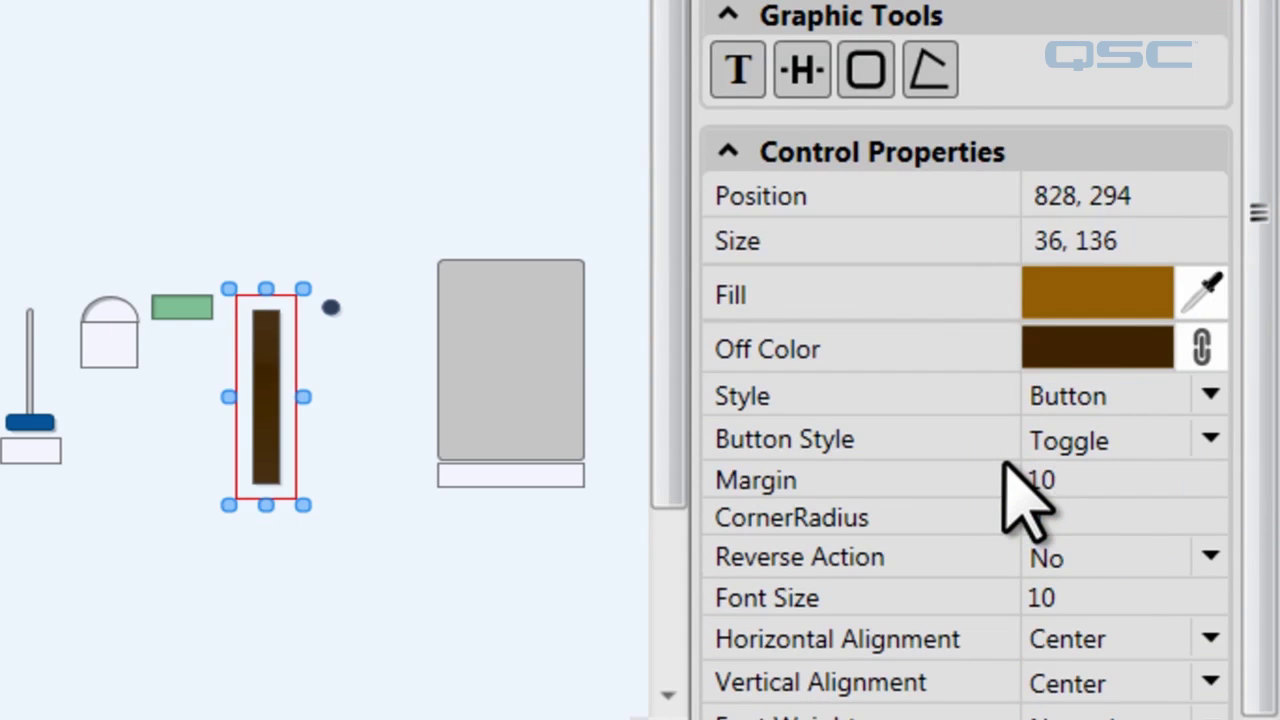
pyautogui.click(1045, 516)
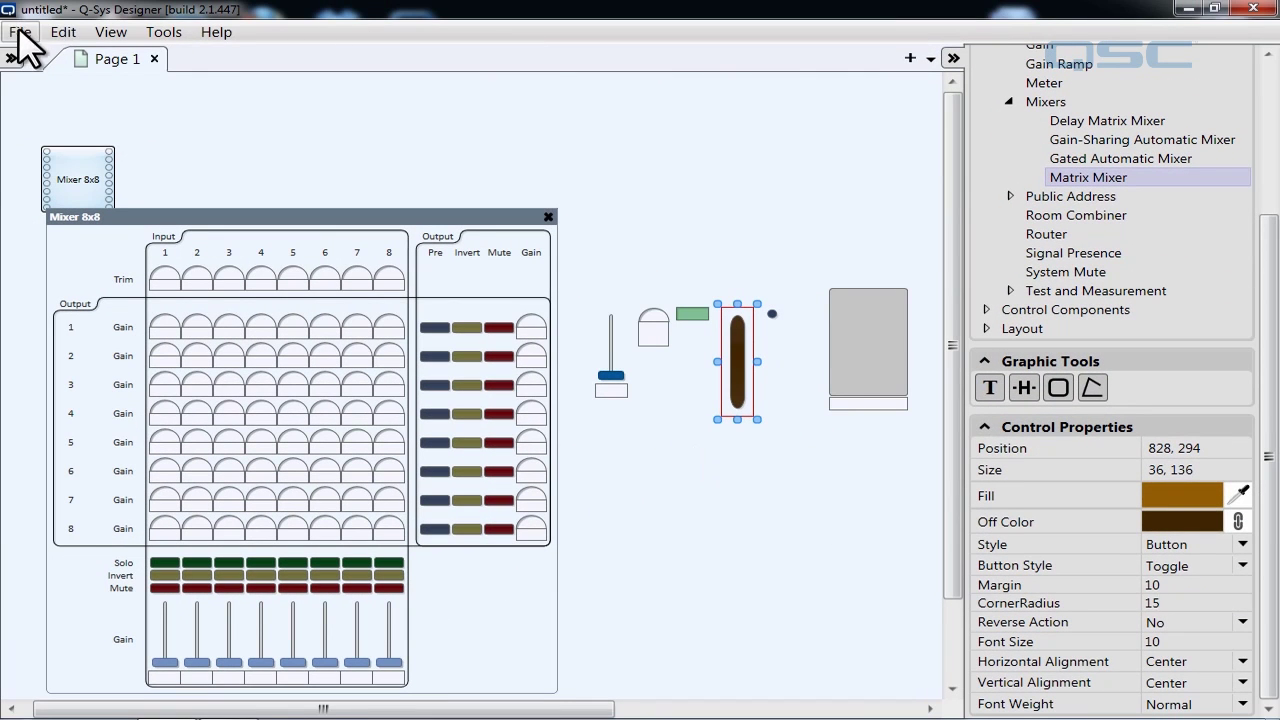
# - Run the design with File > Emulate so the controls read the live -10.7dB gain
pyautogui.click(20, 33)
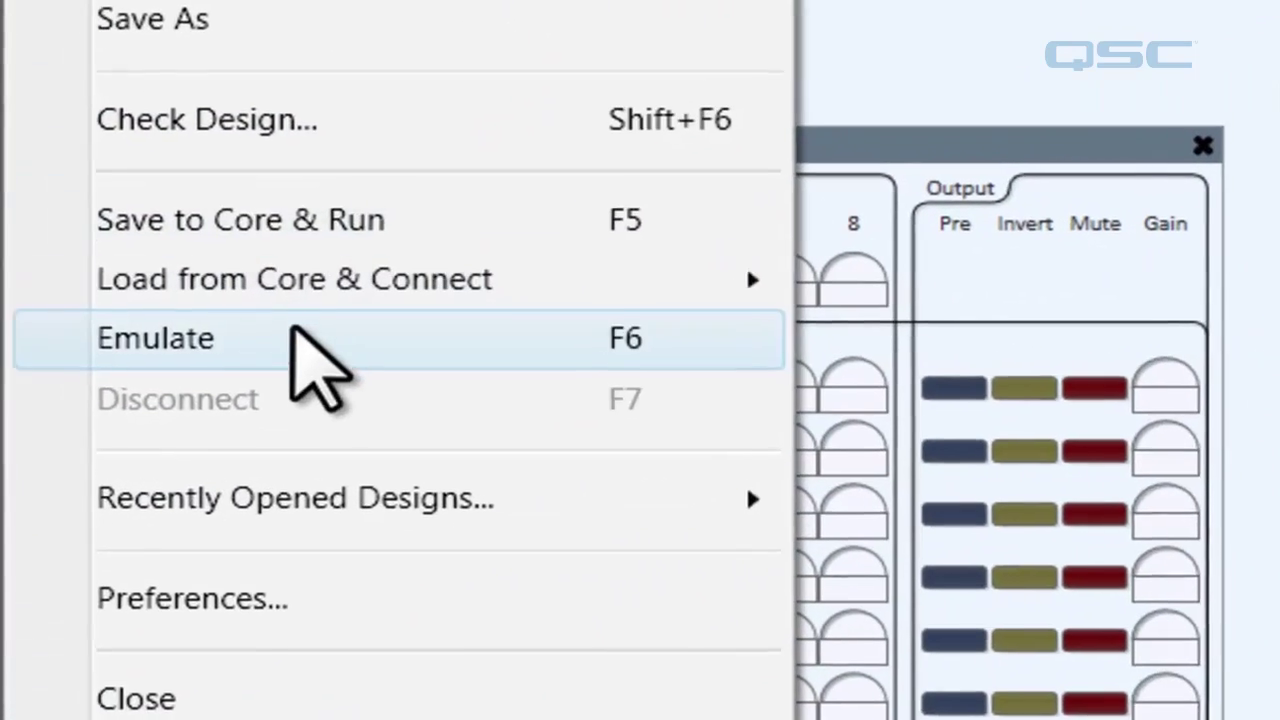
pyautogui.click(135, 303)
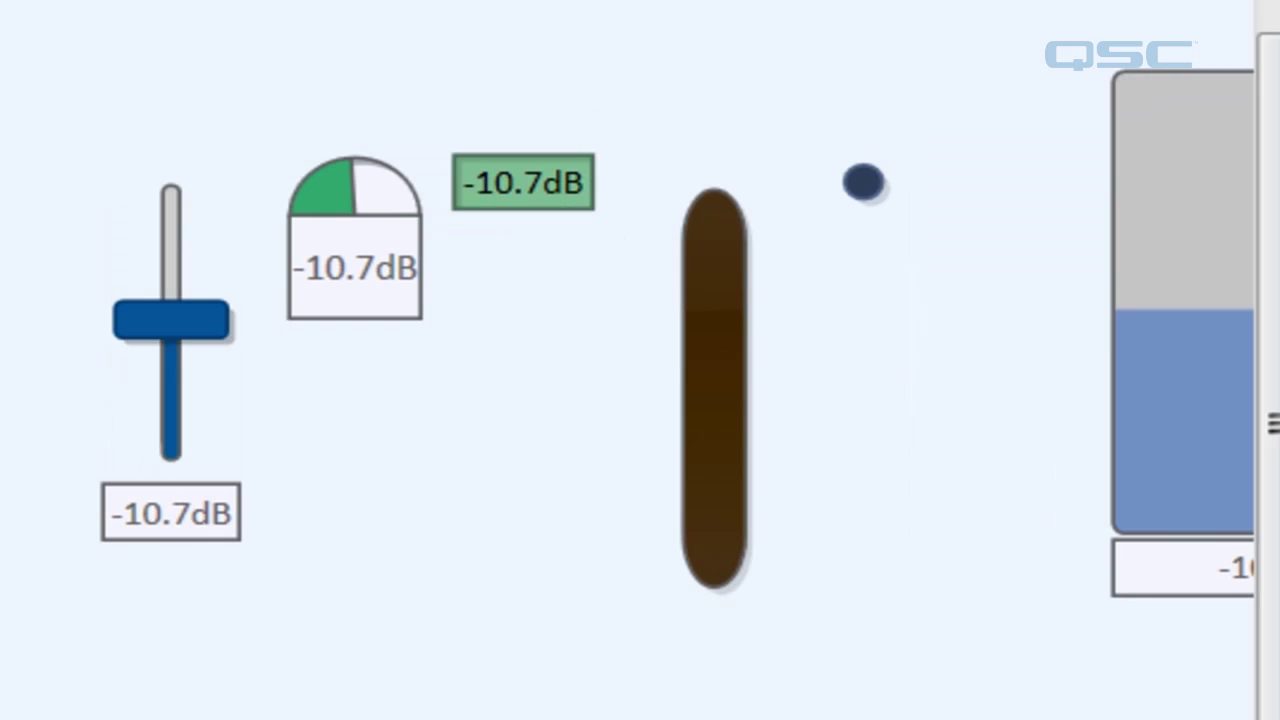
pyautogui.hscroll(5, 640, 380)
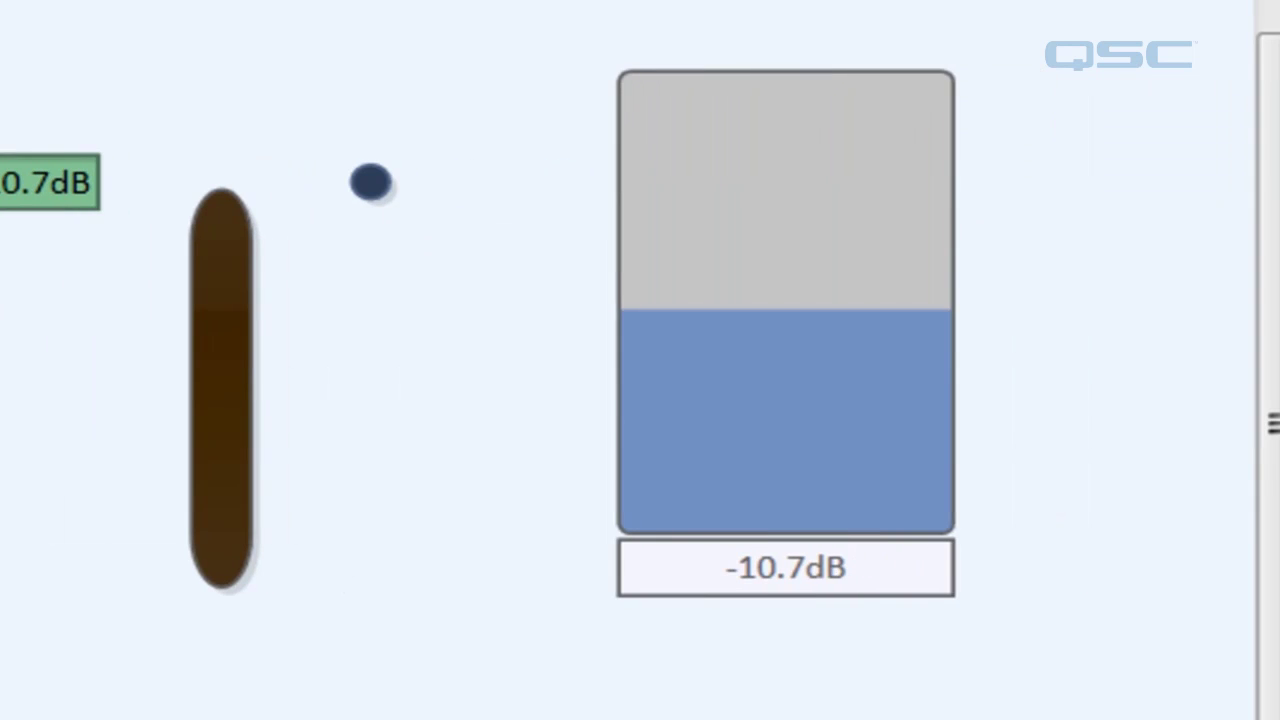
# - Transfer the level meter's control style onto the brown button, making it a second meter
pyautogui.click(849, 391)
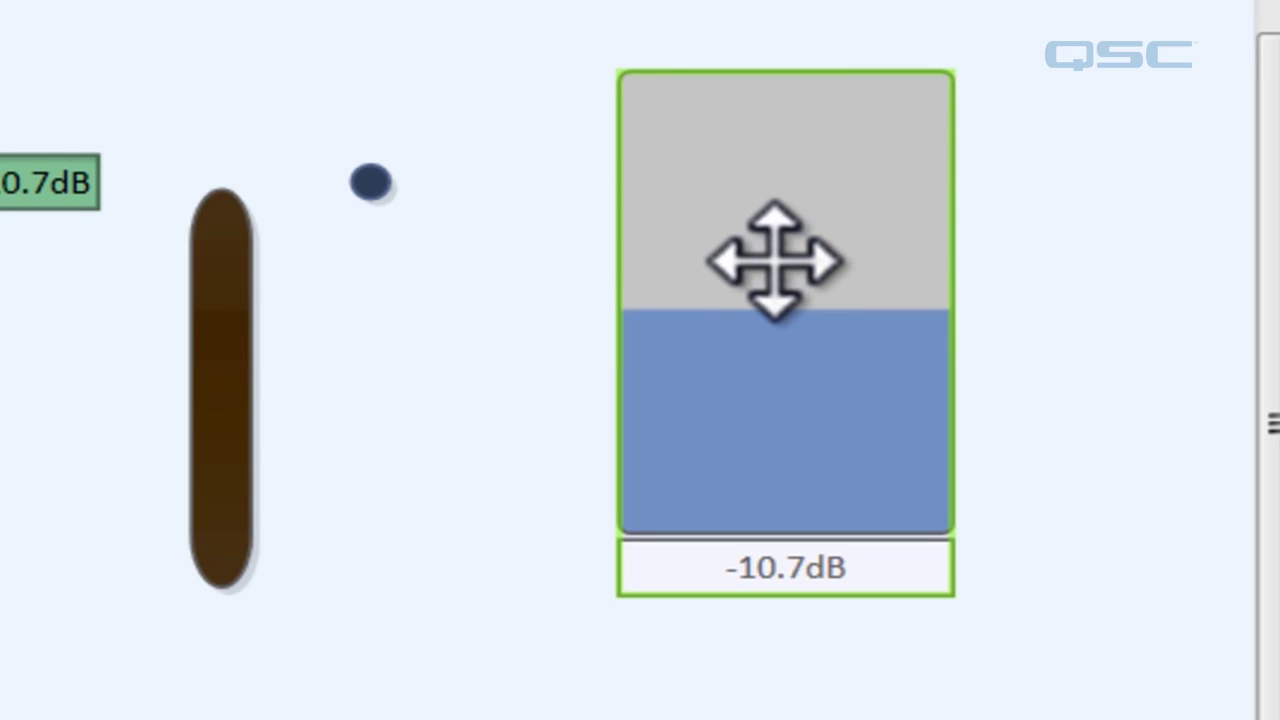
pyautogui.click(800, 340)
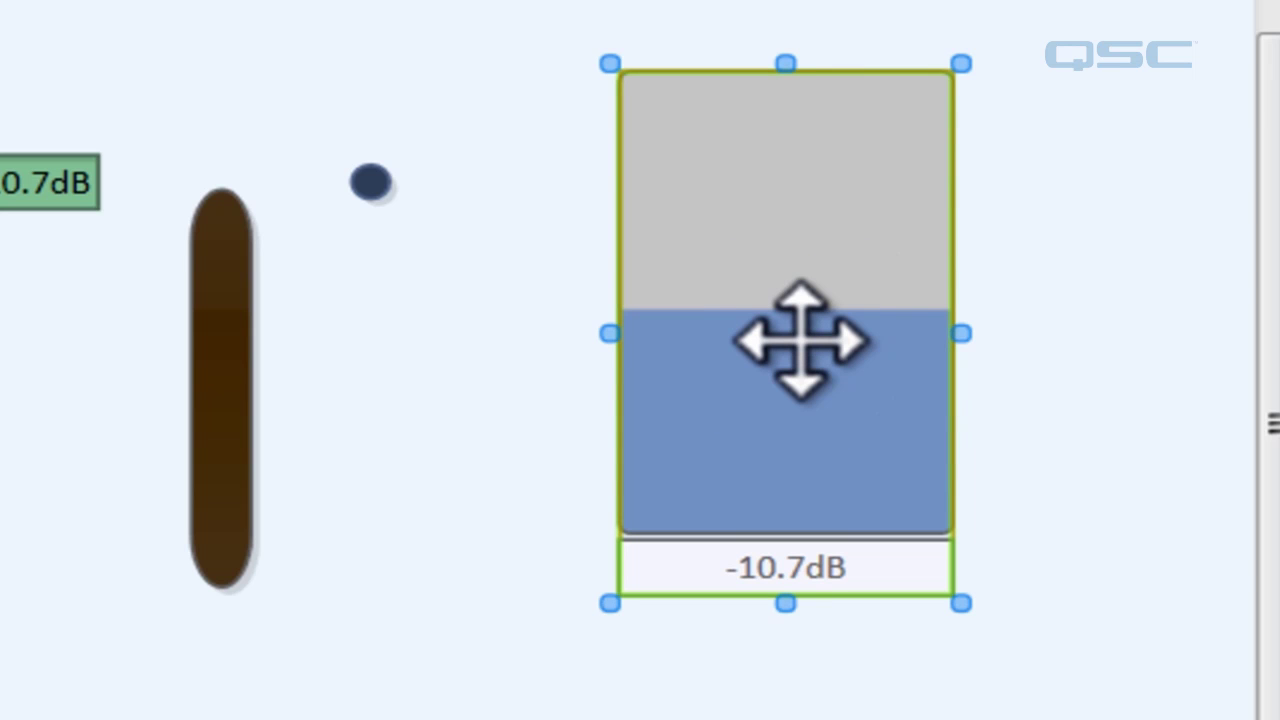
pyautogui.moveTo(800, 340); pyautogui.dragTo(233, 357)
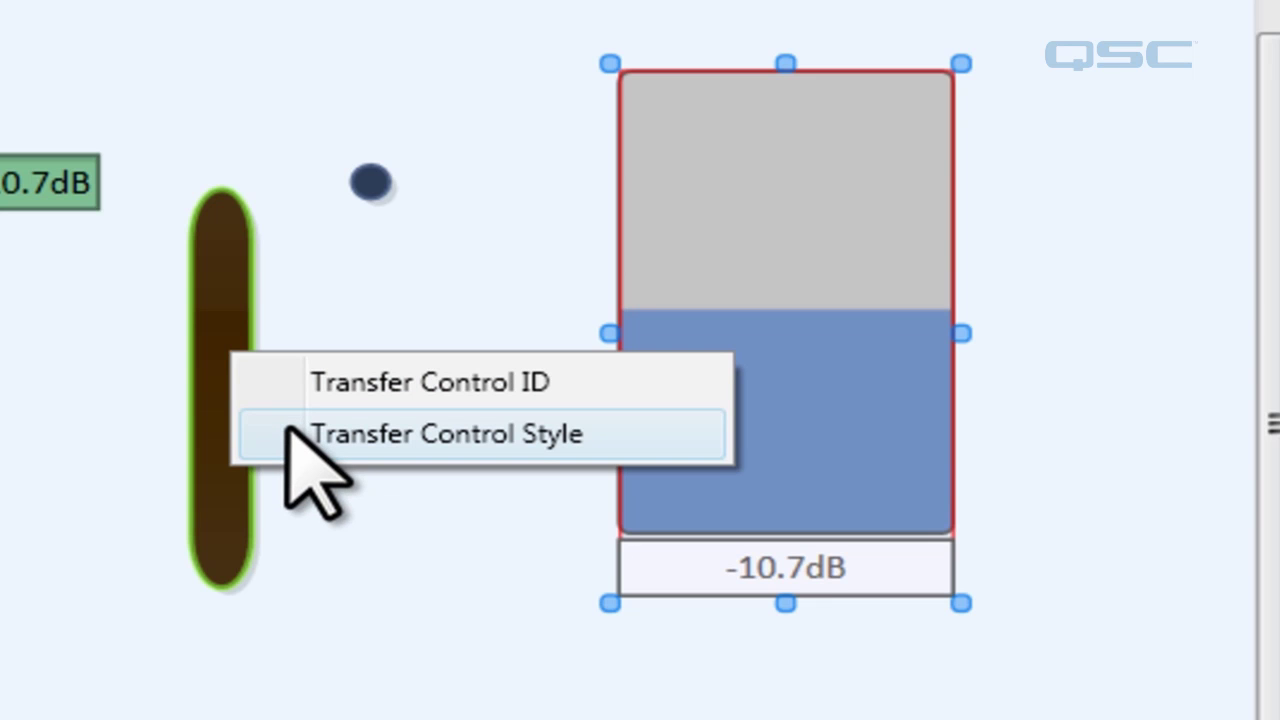
pyautogui.click(285, 435)
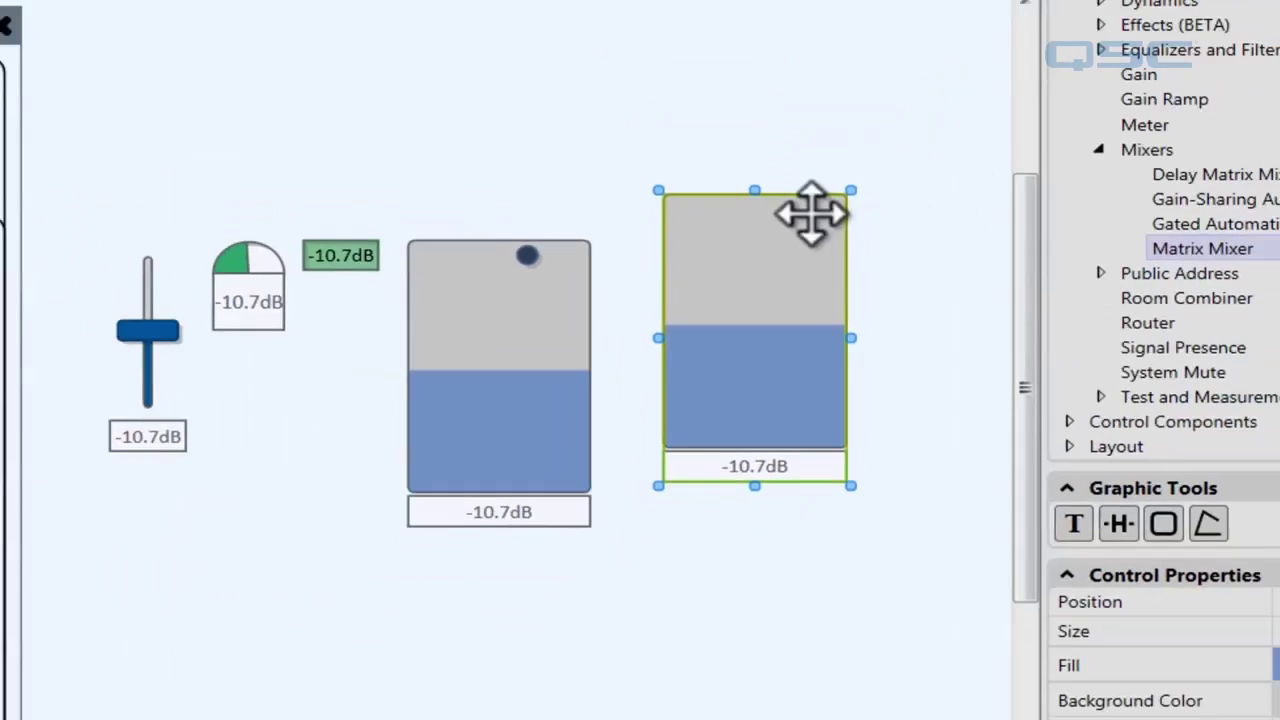
# - Draw a custom star polygon control above the meters and test it in emulation with F6
pyautogui.click(1137, 486)
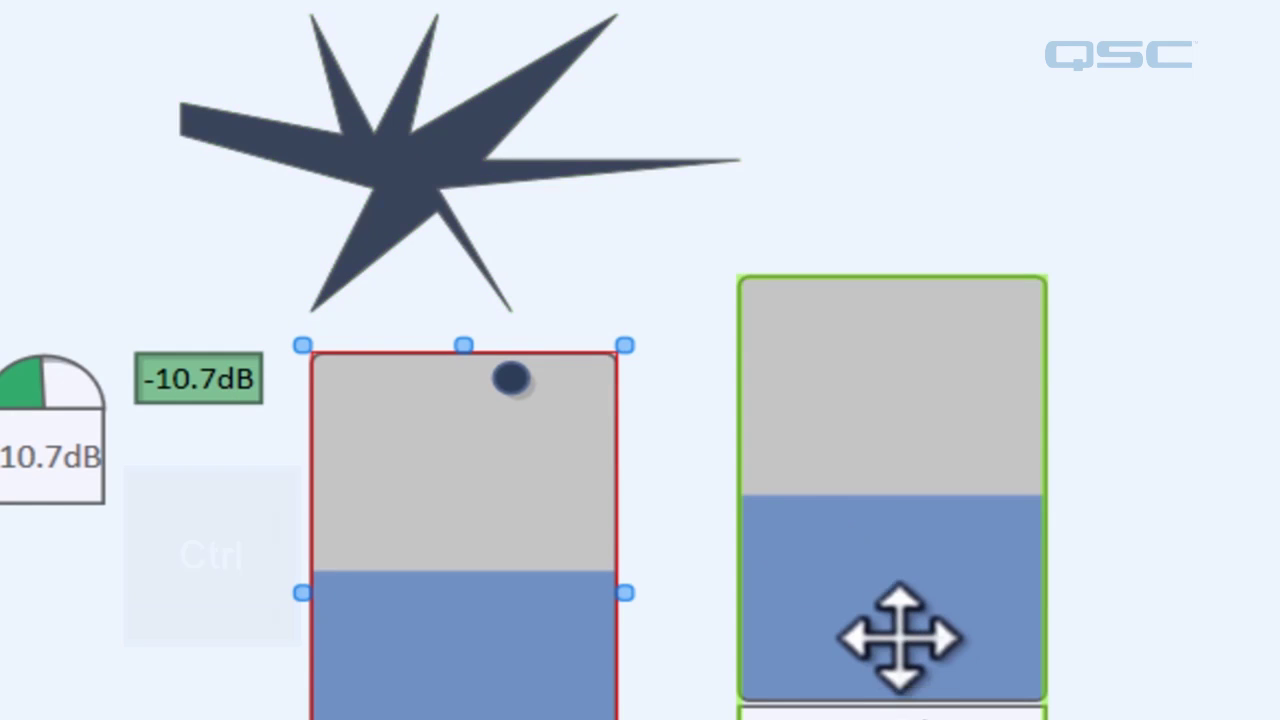
pyautogui.press('F6')
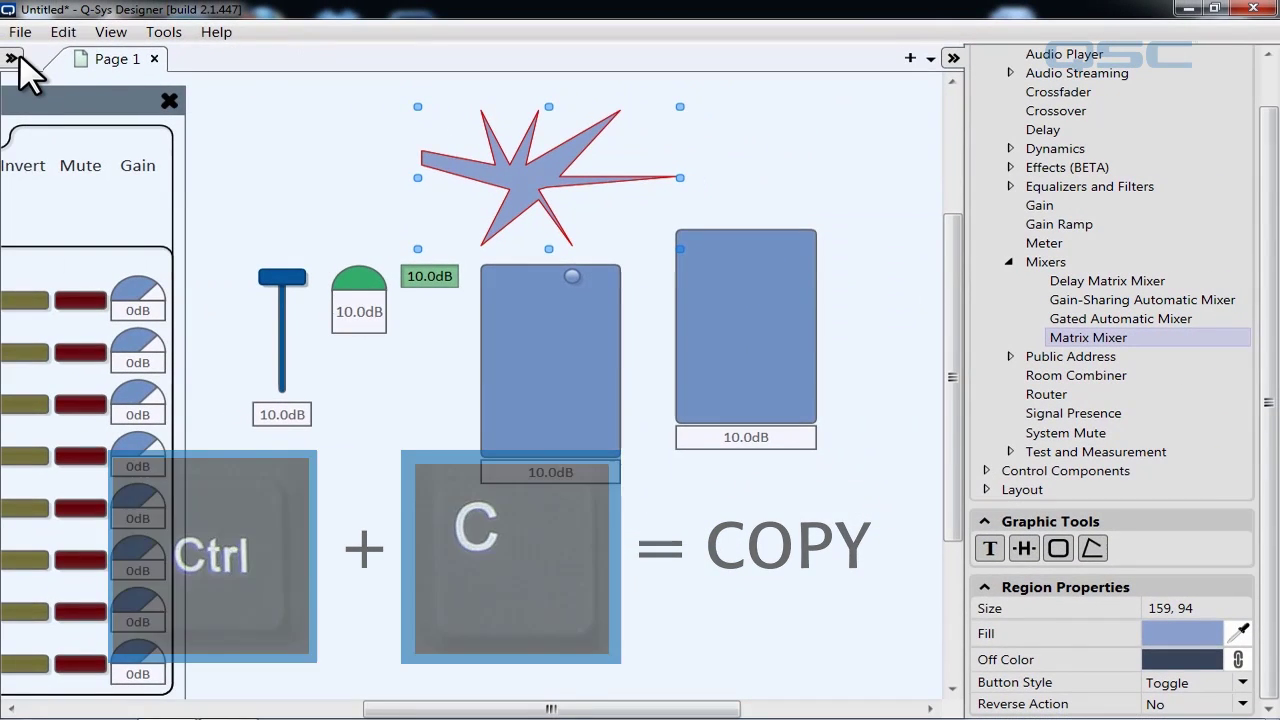
# - Paste the star control onto Interface 1's Page 1 and position it on the page
pyautogui.click(20, 62)
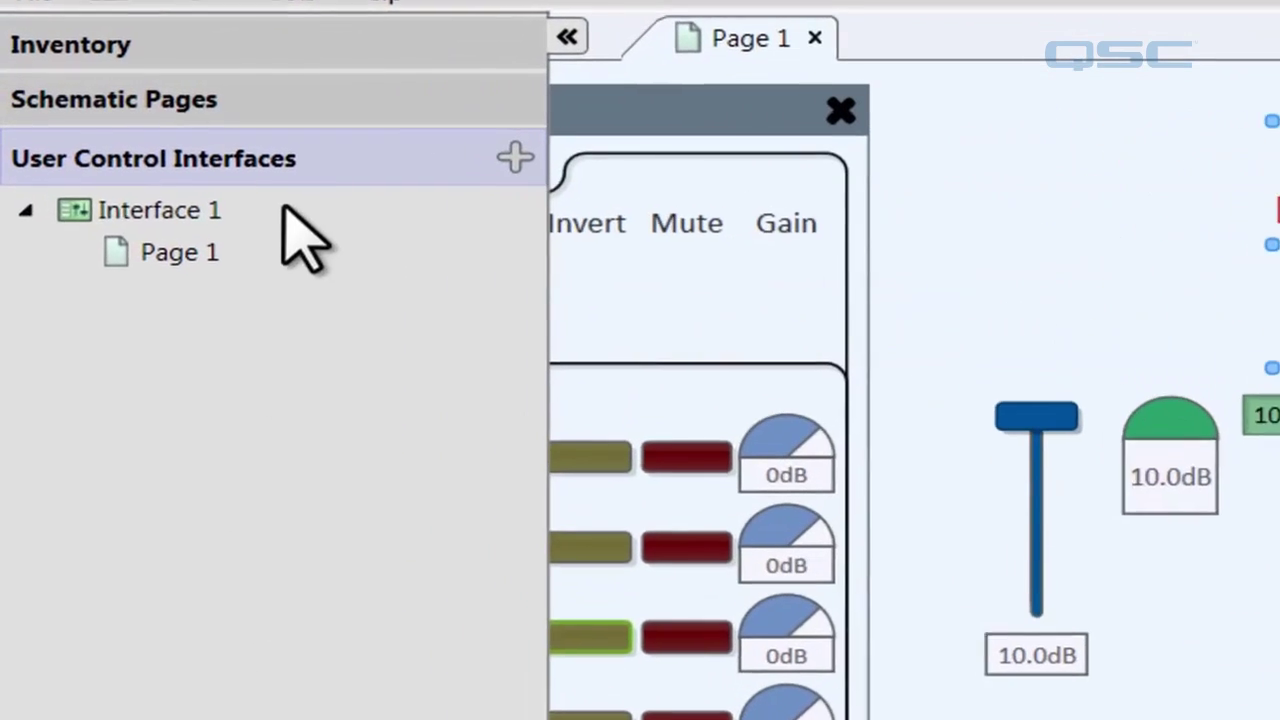
pyautogui.doubleClick(180, 248)
pyautogui.click(572, 284)
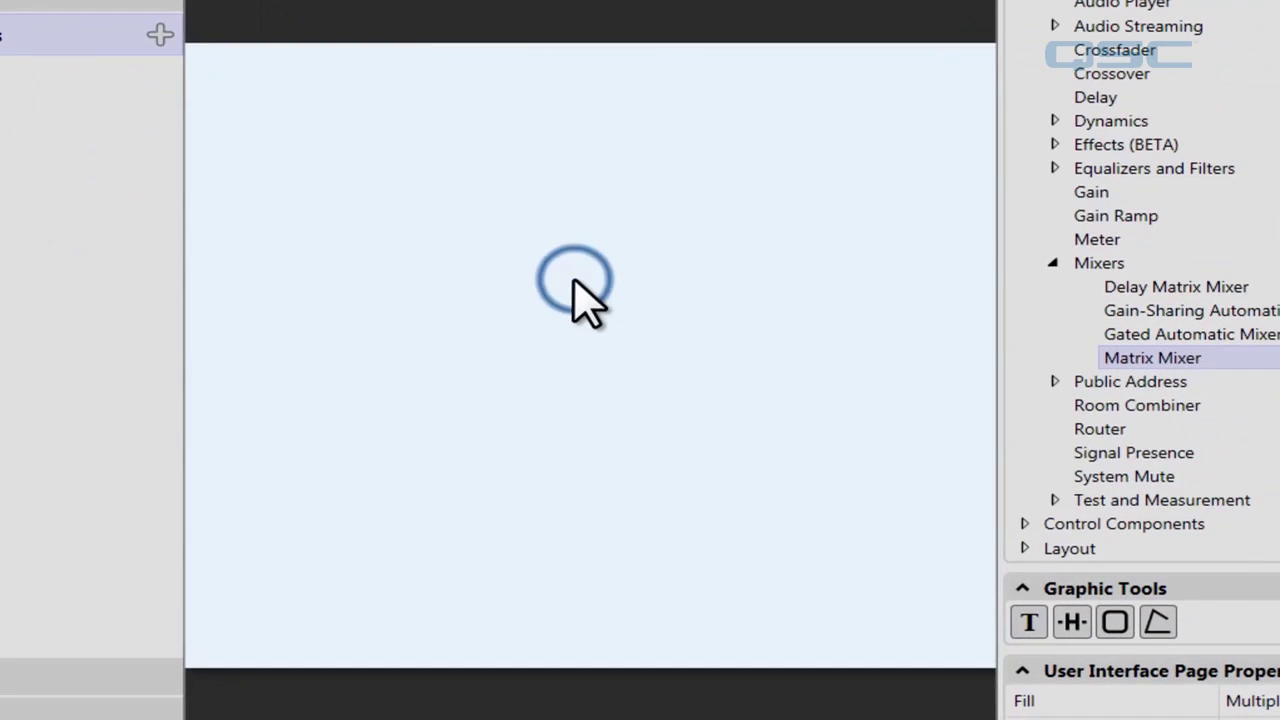
pyautogui.hotkey('ctrl', 'v')
pyautogui.moveTo(575, 280); pyautogui.dragTo(551, 305)
pyautogui.click(541, 312)
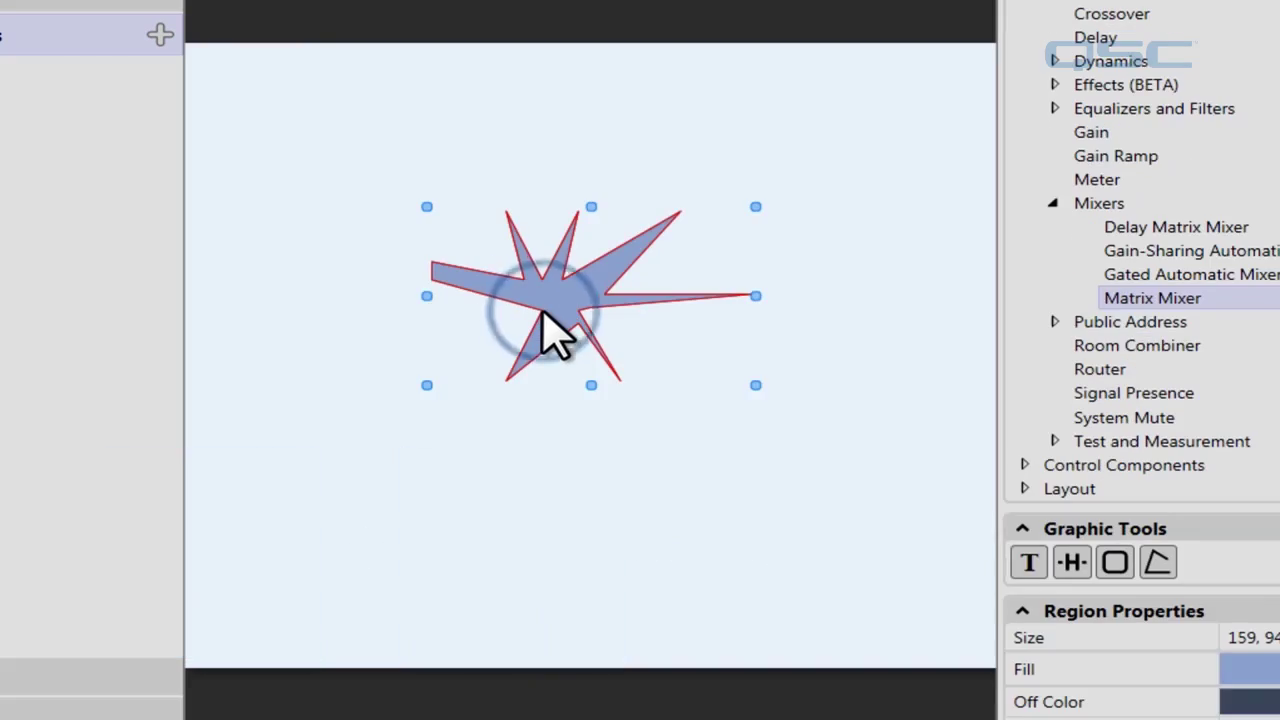